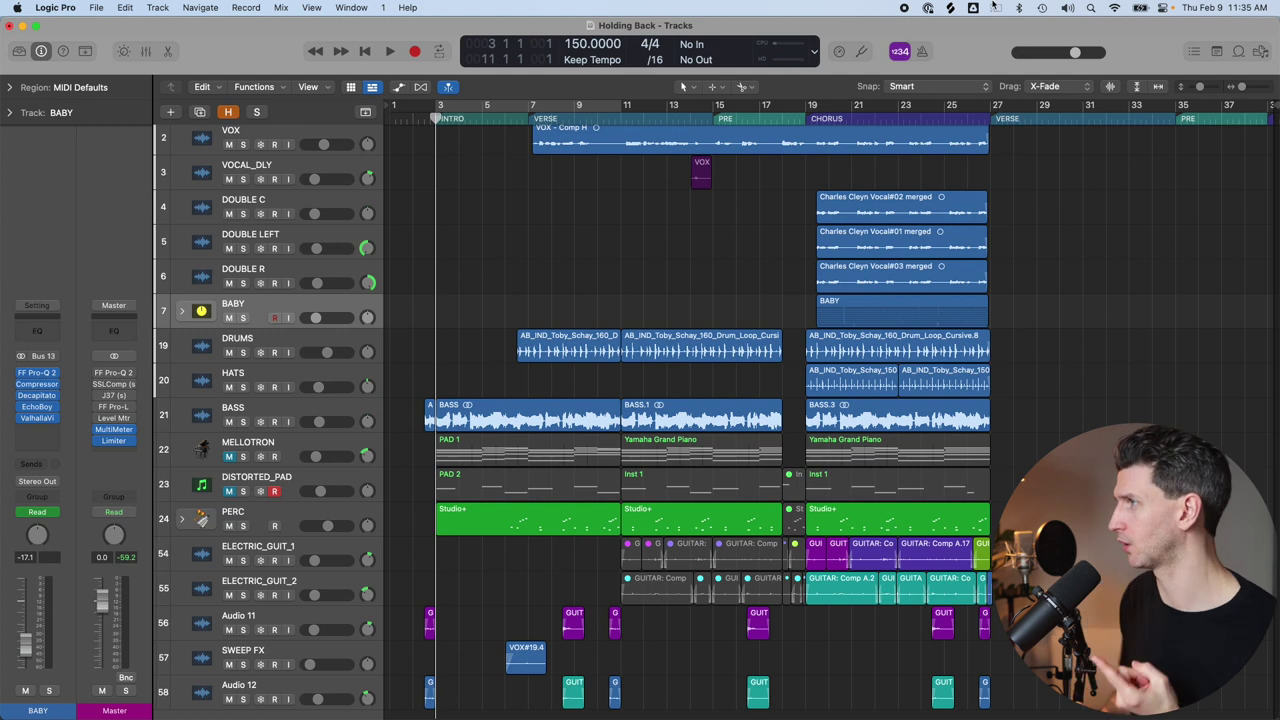
Step: Select the BASS track with its four regions and solo it
click(270, 409)
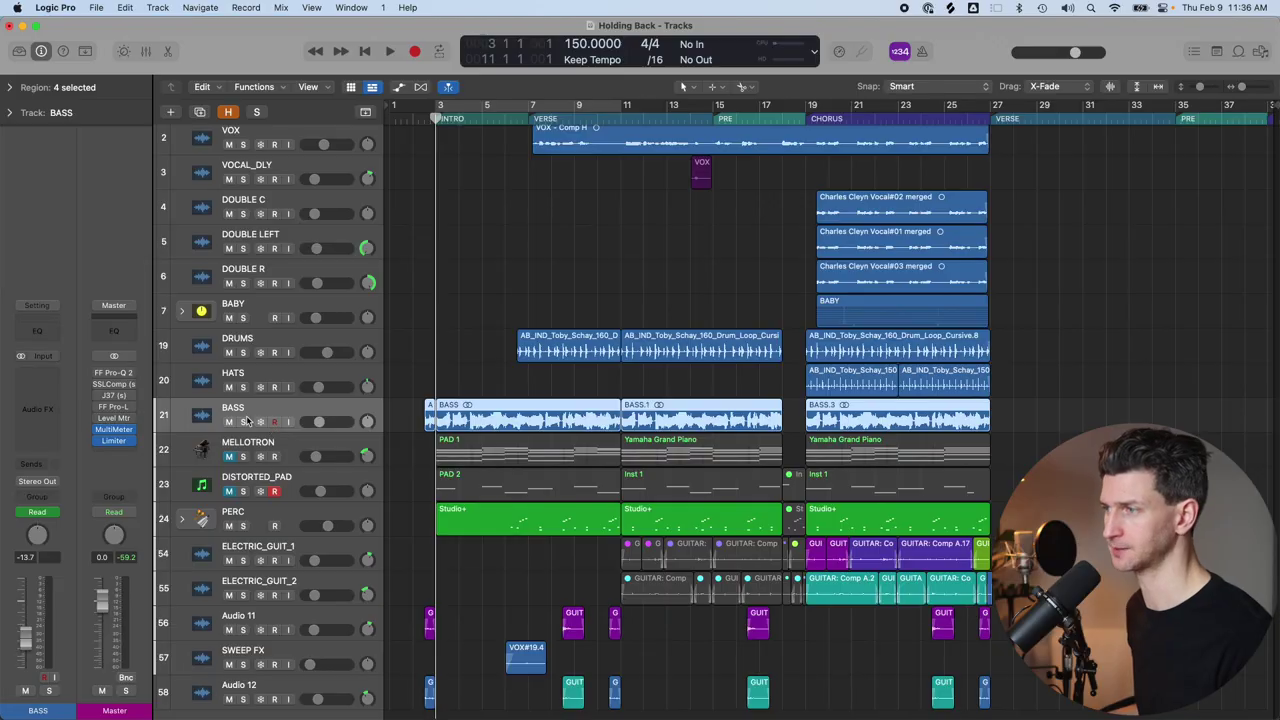
click(243, 421)
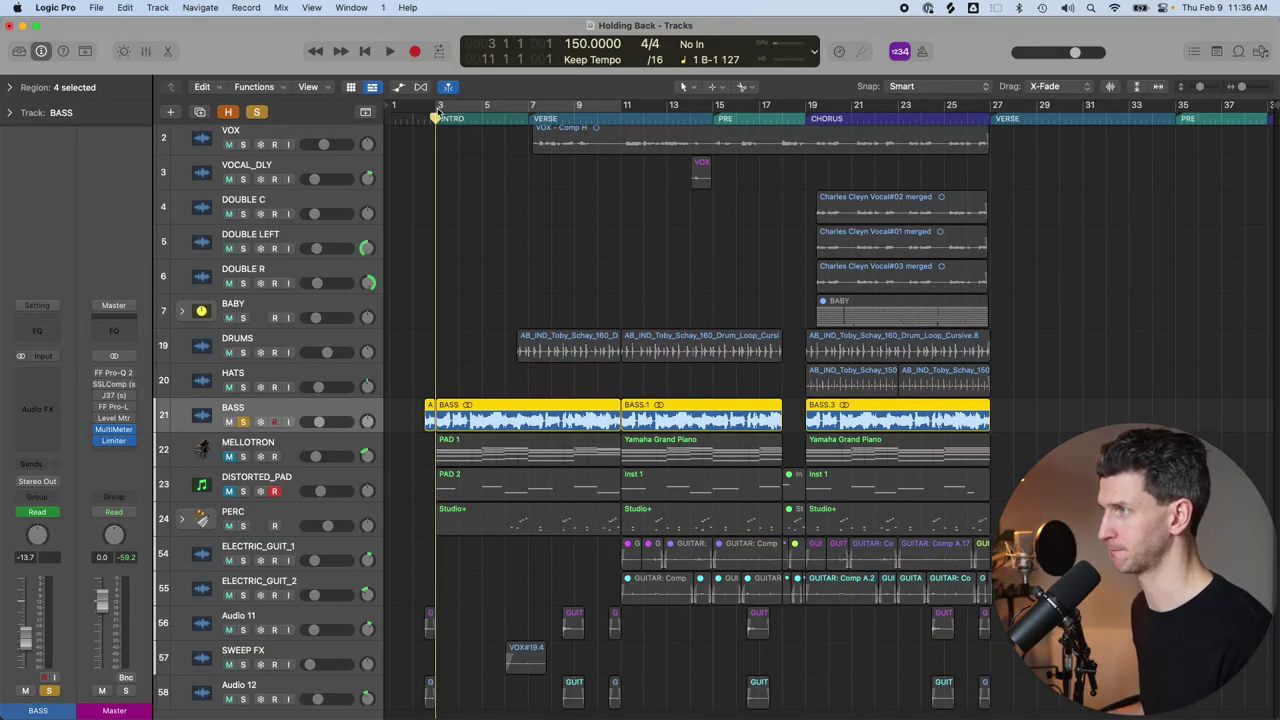
Step: Set a cycle loop from bar 3 to bar 11 and play it with the bass soloed
drag(438, 108, 622, 106)
key(space)
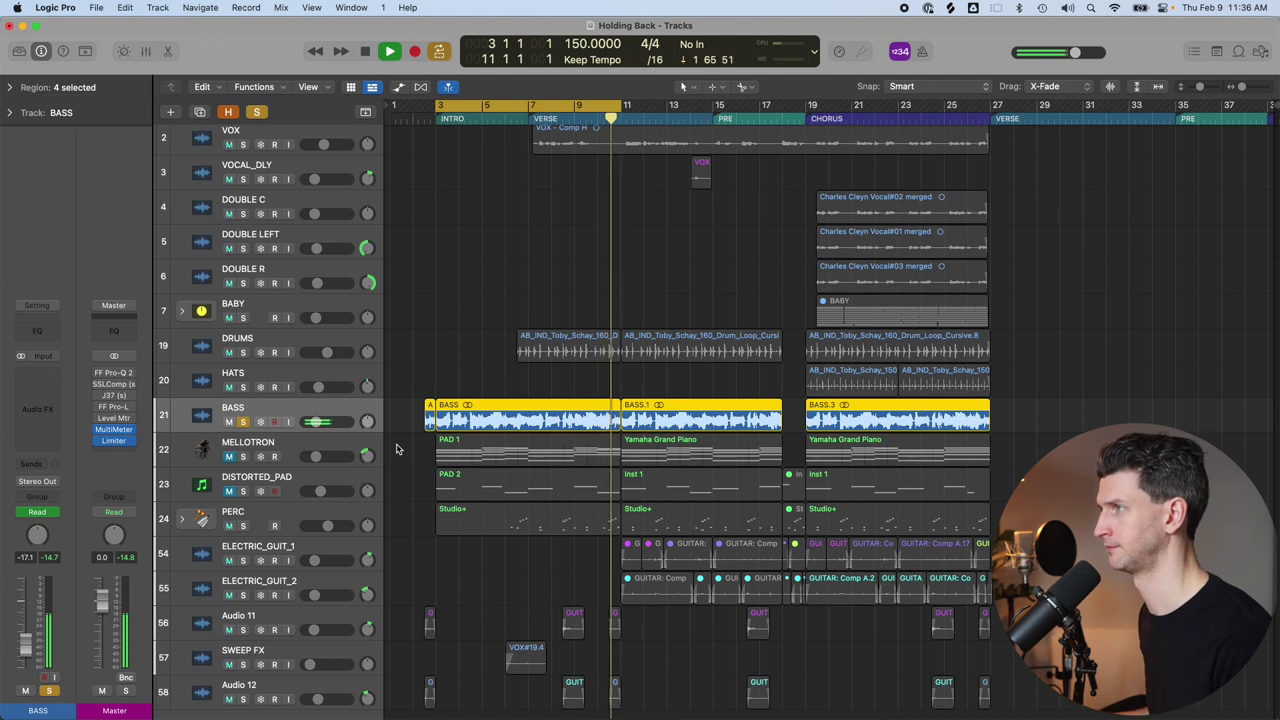
key(space)
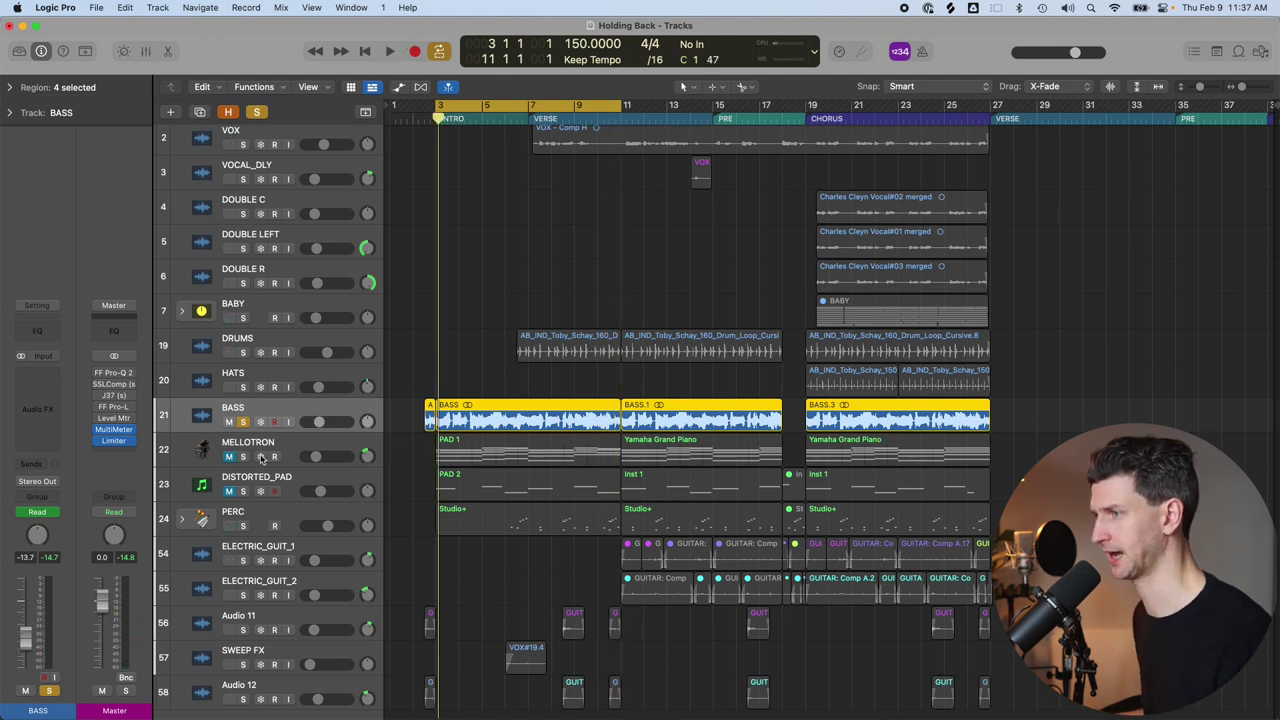
Step: Add DISTORTED_PAD and MELLOTRON PAD to the solo and play the loop again
click(229, 491)
click(229, 456)
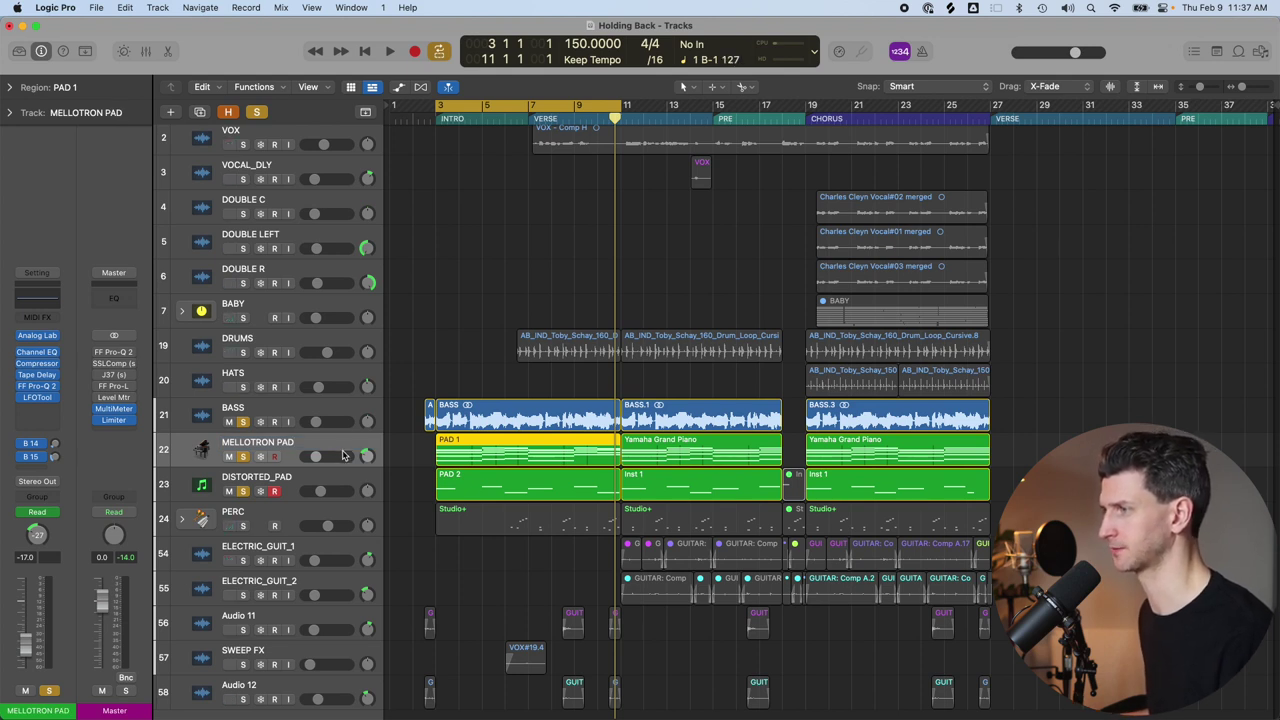
key(space)
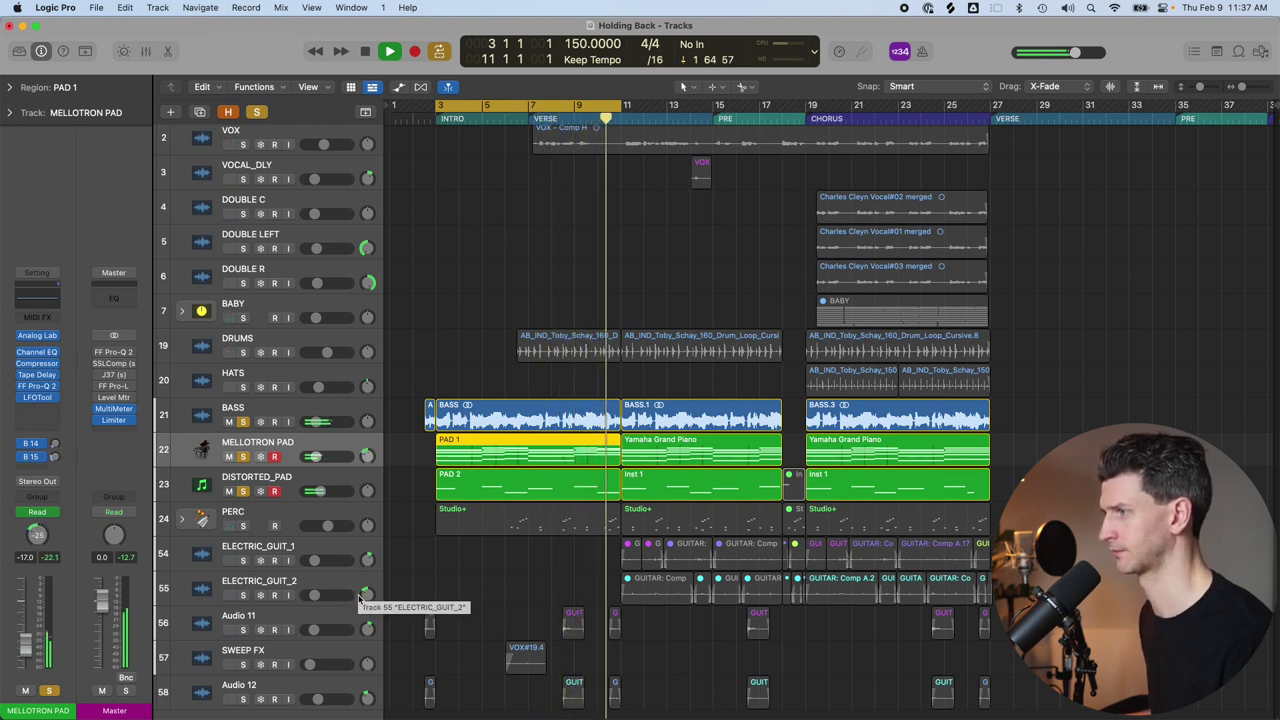
Step: Stop the loop, then replay from the start of the PAD 1 region
key(space)
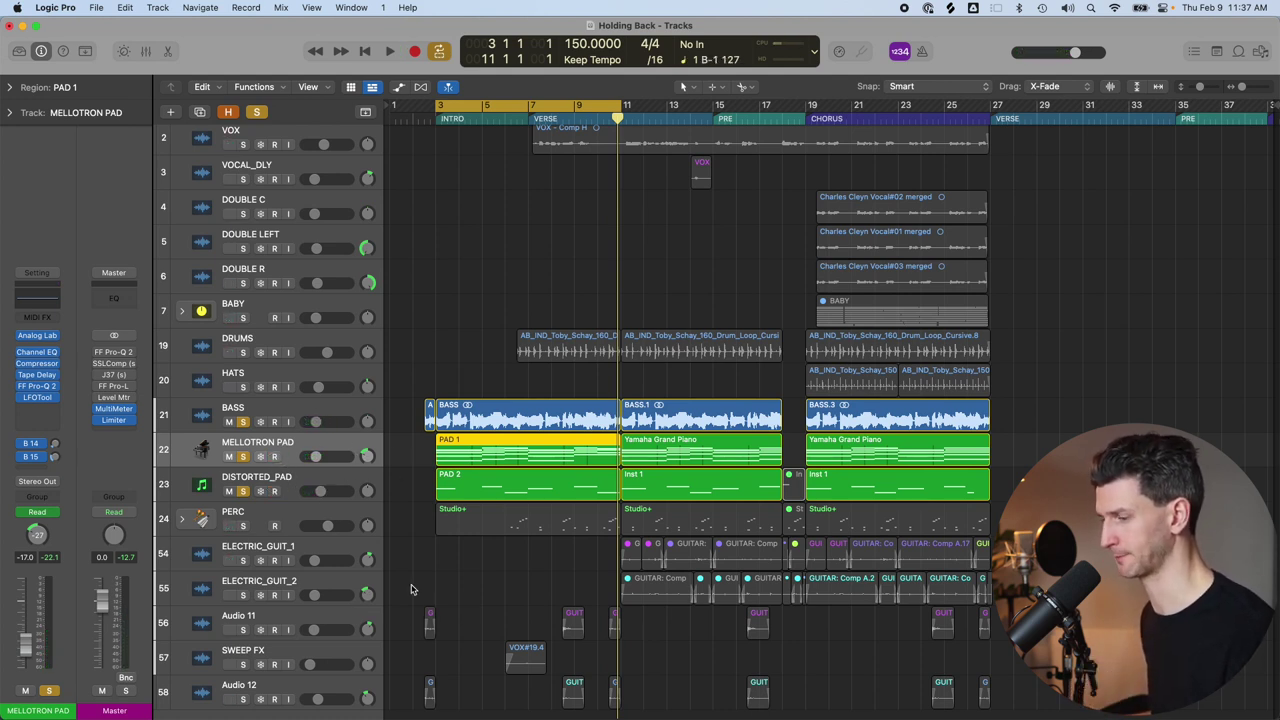
key(shift+space)
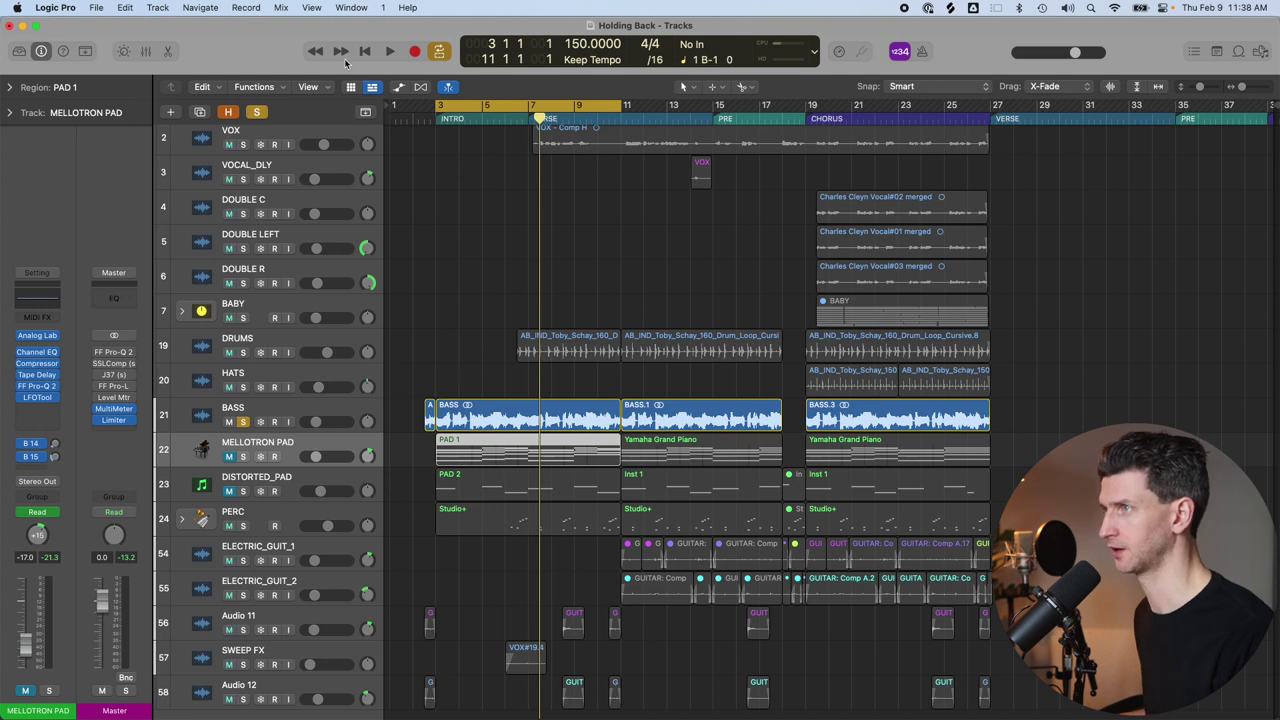
Step: Create a new software instrument track and load the Synthesizer > Pad > 8th Wonder patch
click(150, 7)
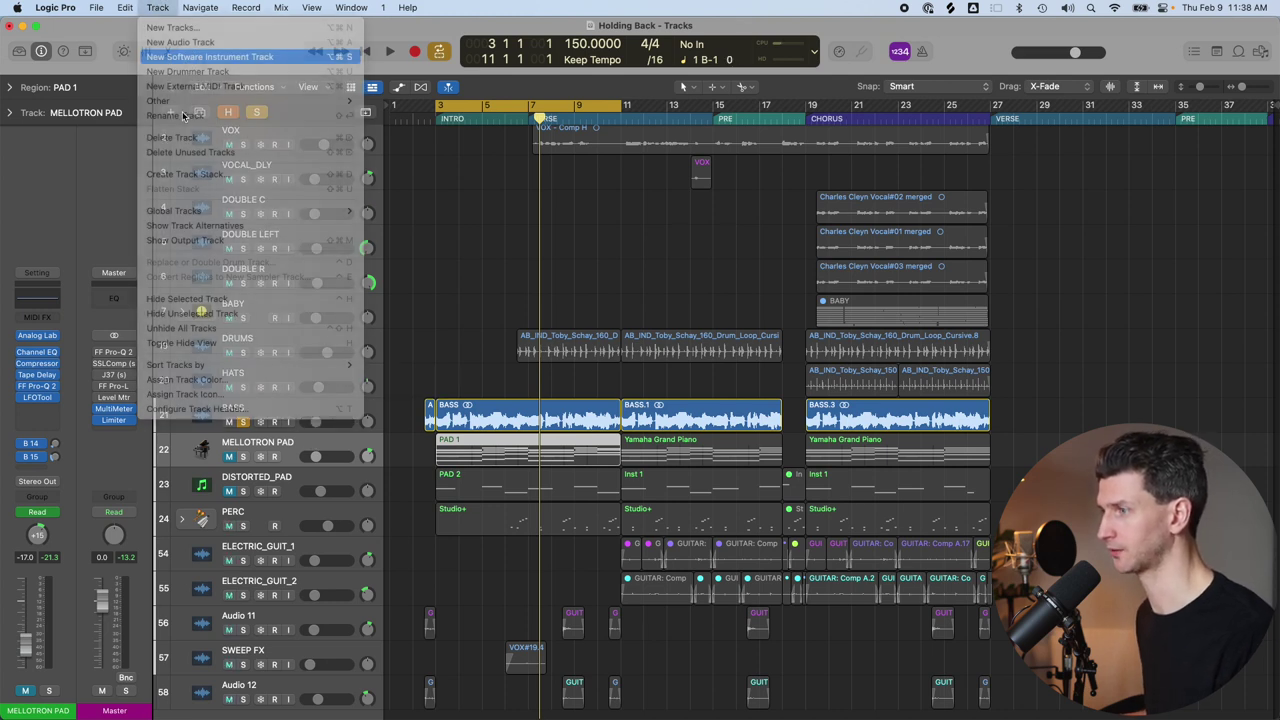
click(20, 52)
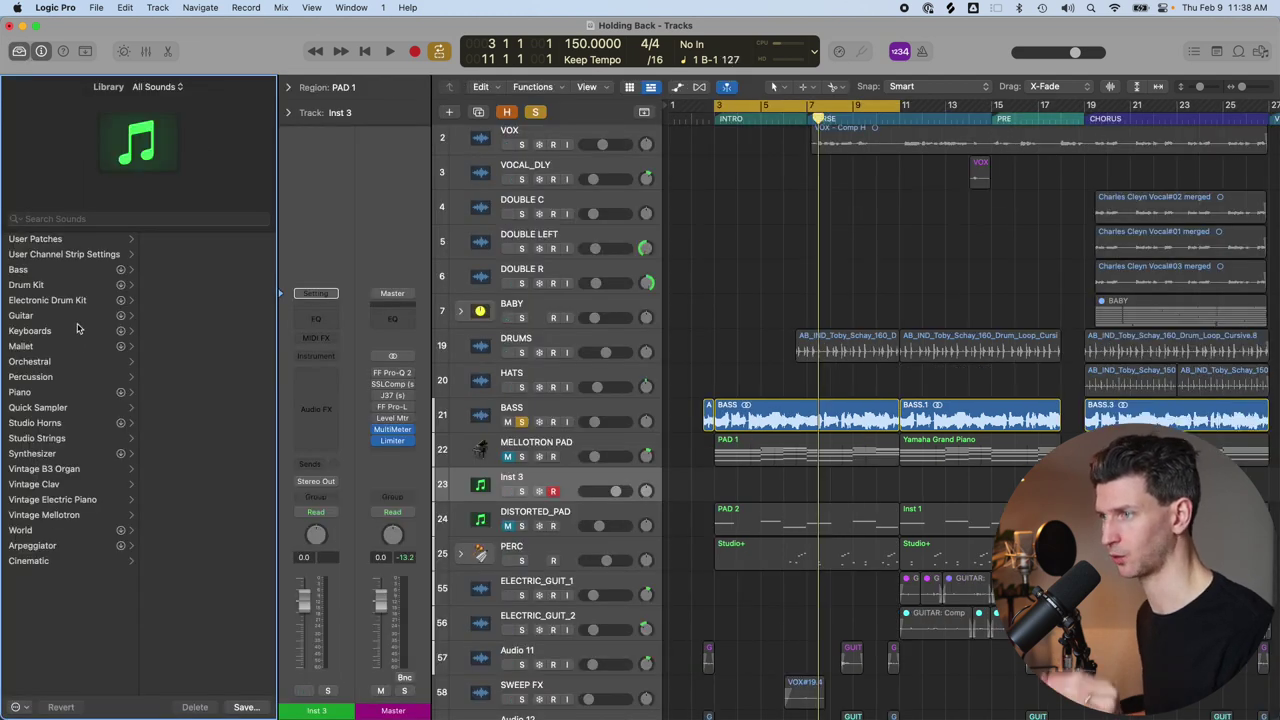
click(18, 457)
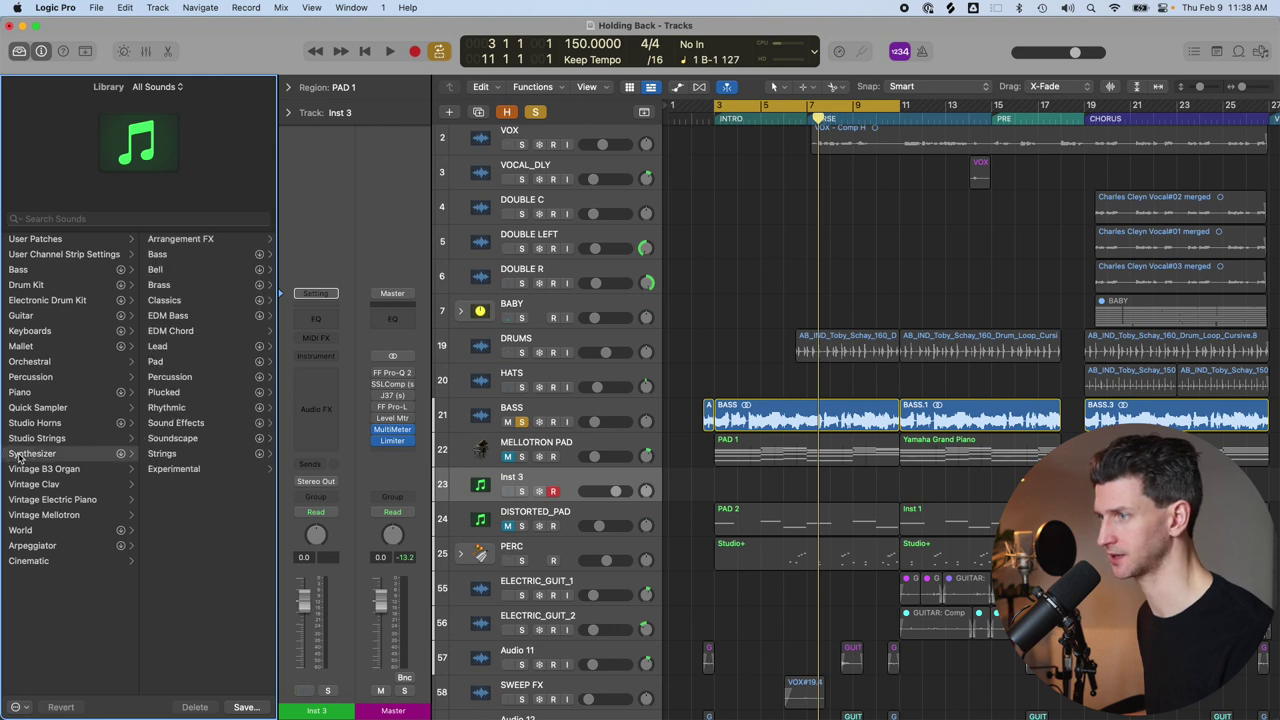
click(157, 362)
scroll(157, 370, down, 20)
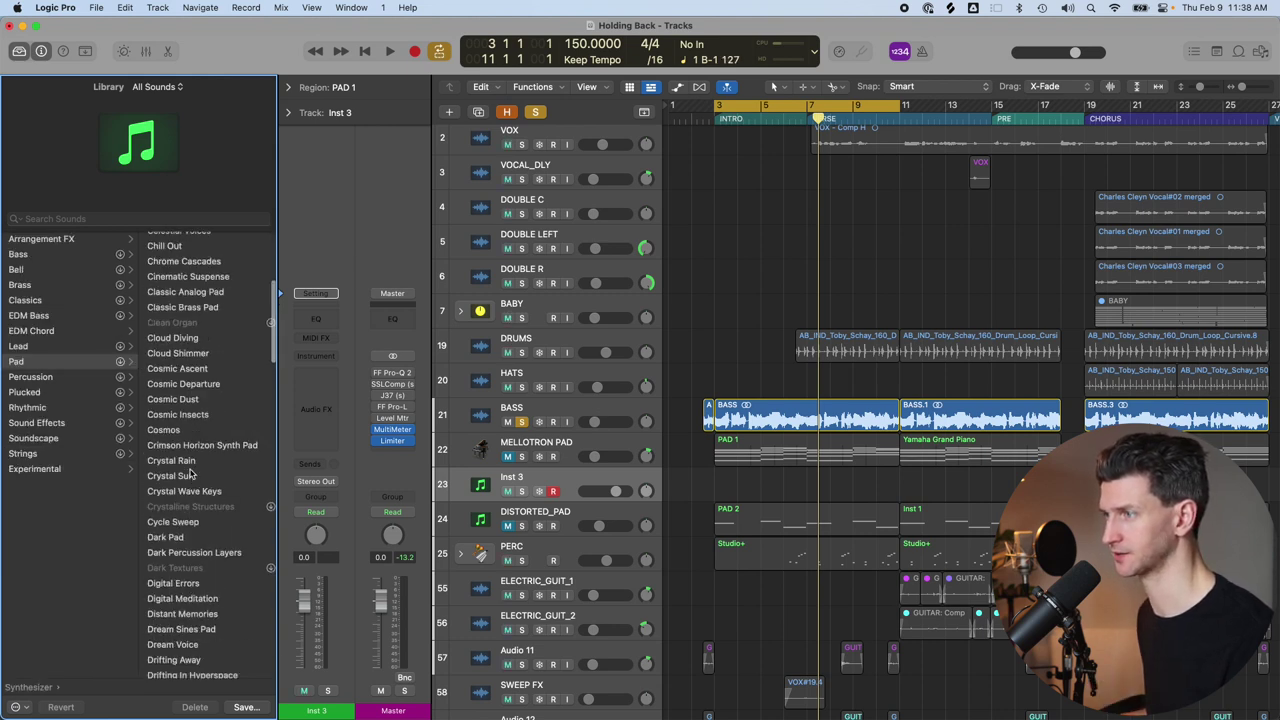
scroll(190, 472, down, 5)
scroll(180, 400, up, 20)
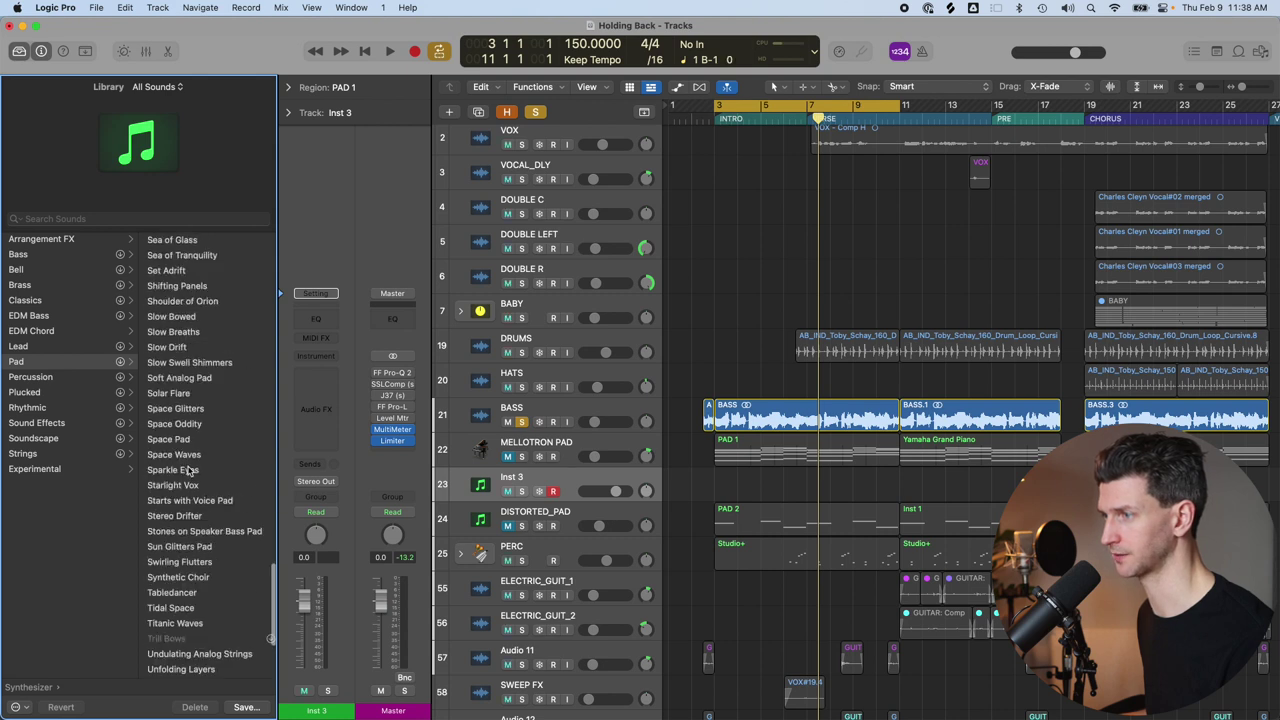
click(170, 239)
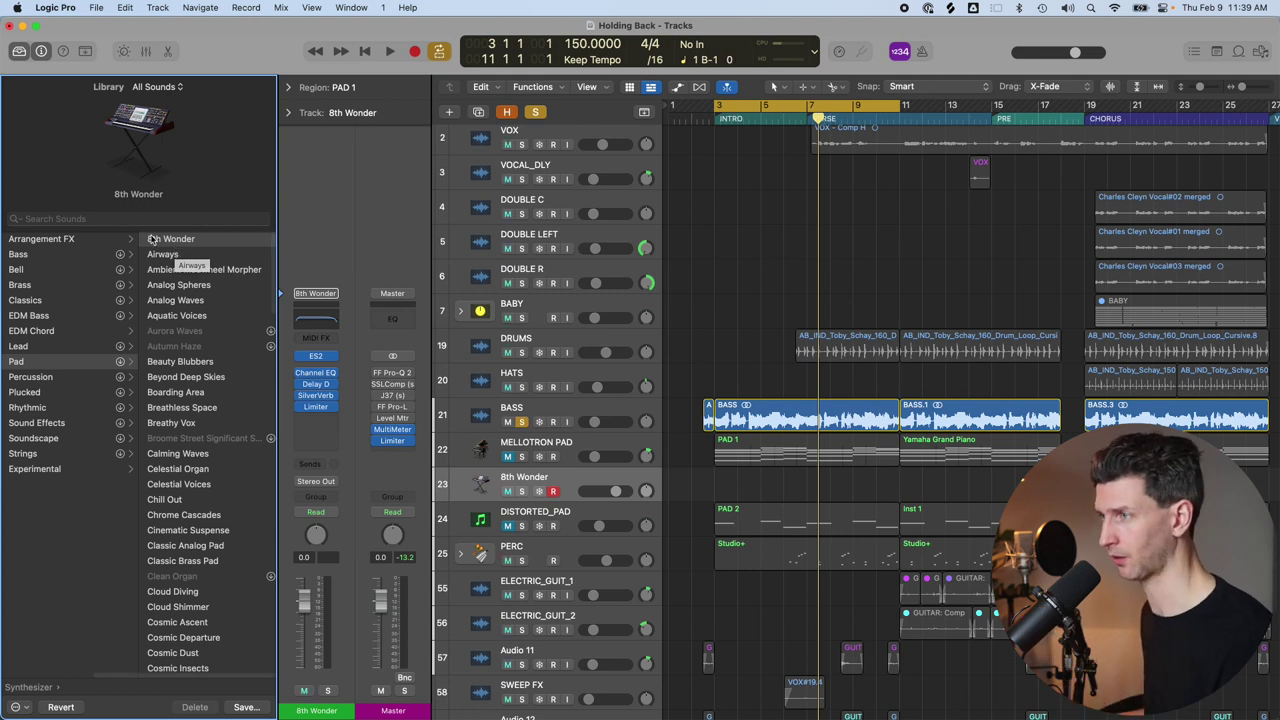
click(317, 357)
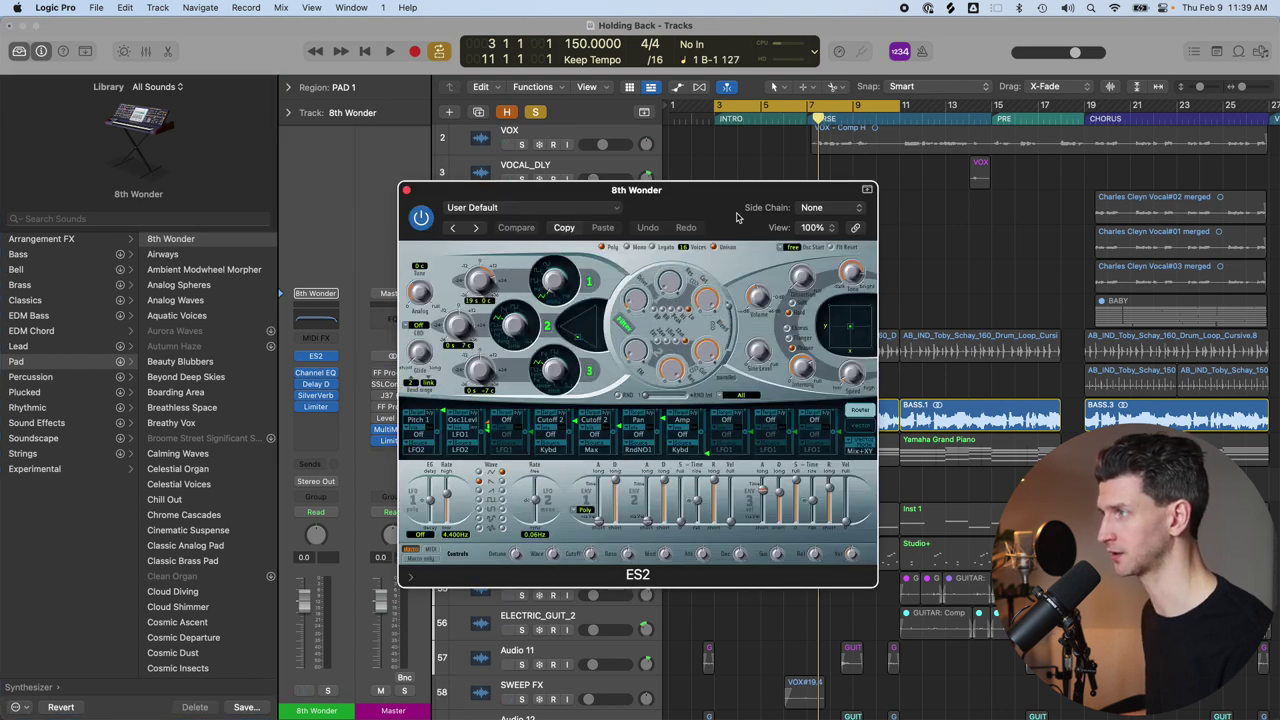
drag(737, 217, 697, 168)
click(589, 182)
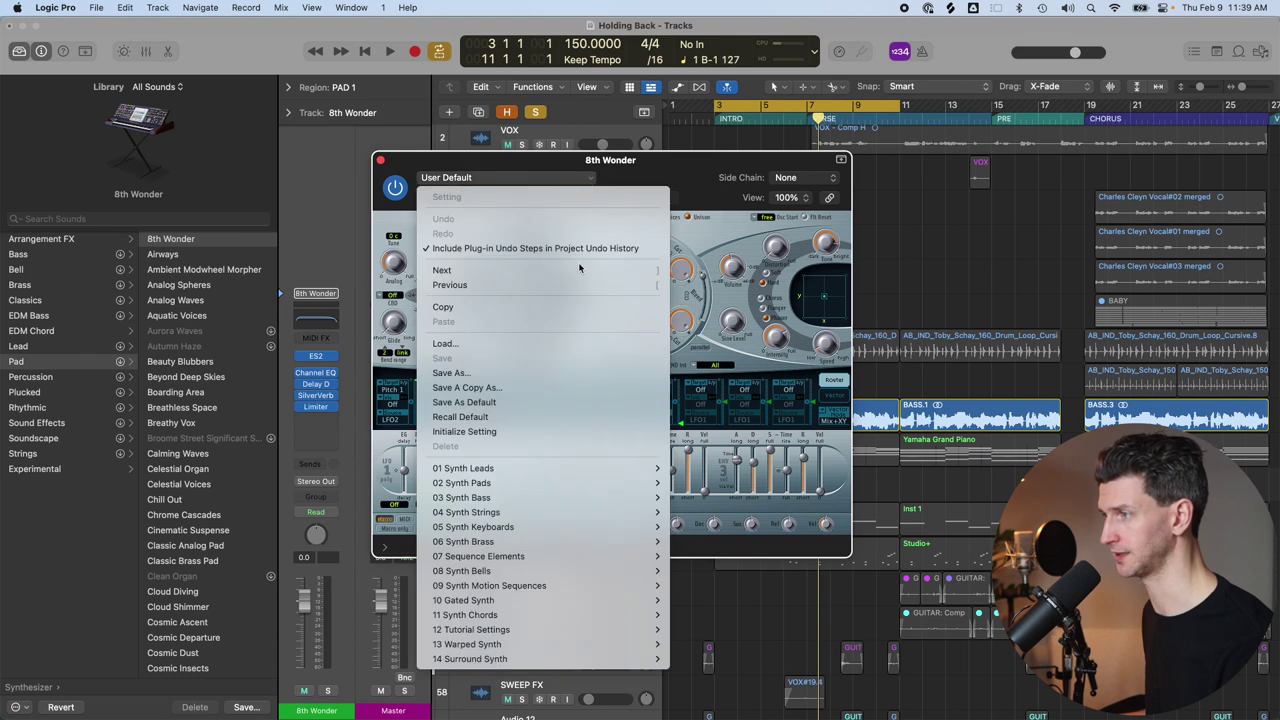
mouse_move(474, 484)
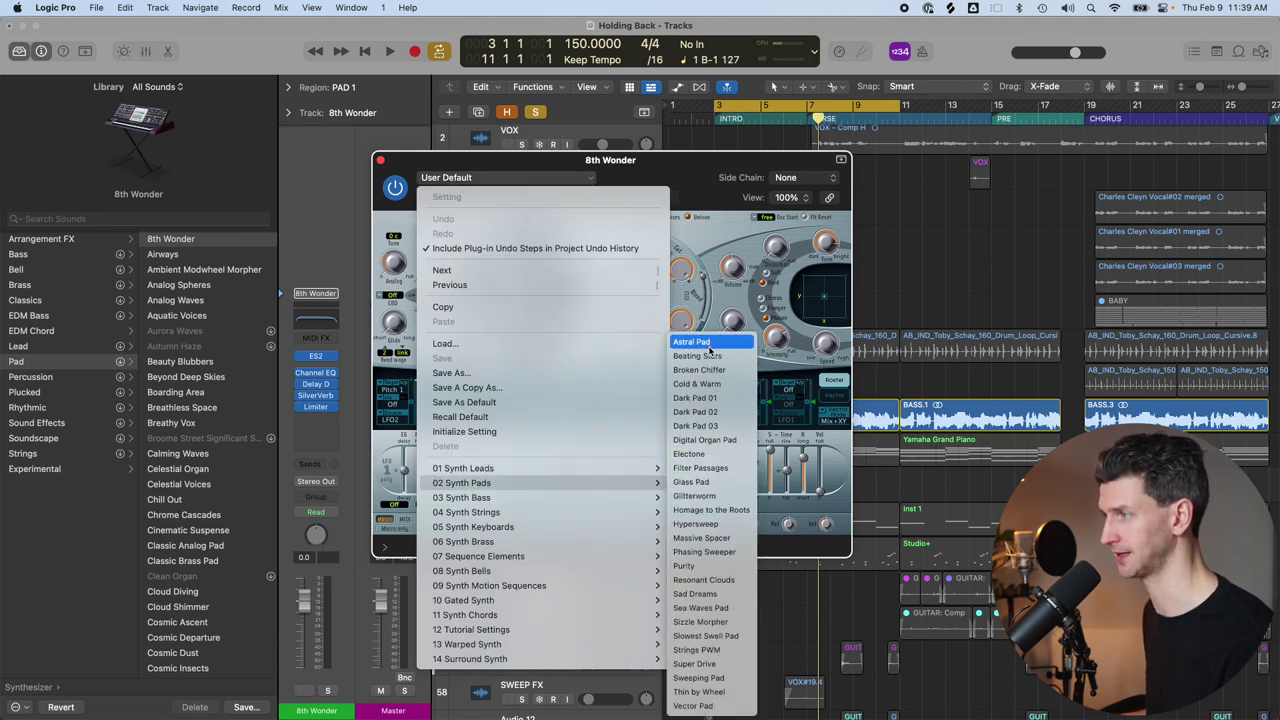
click(716, 213)
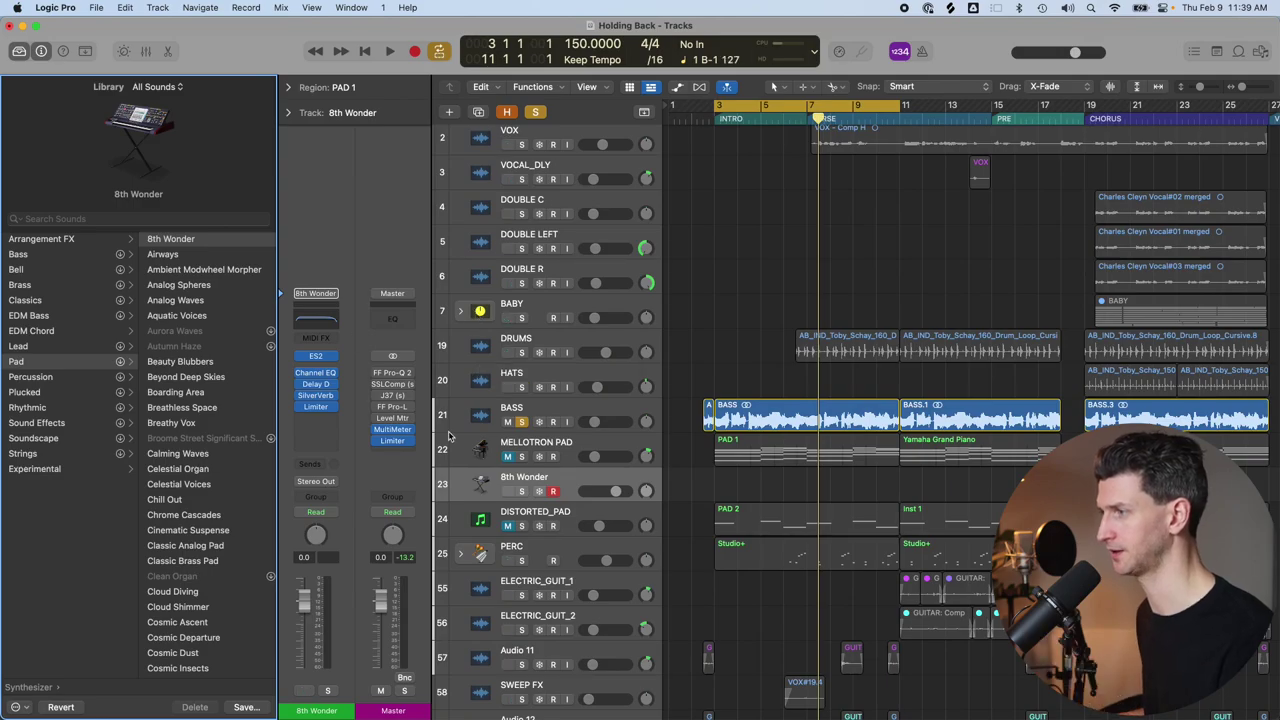
click(158, 7)
Step: Create track Inst 4 and load Arturia Analog Lab V (Stereo) as its instrument
click(185, 62)
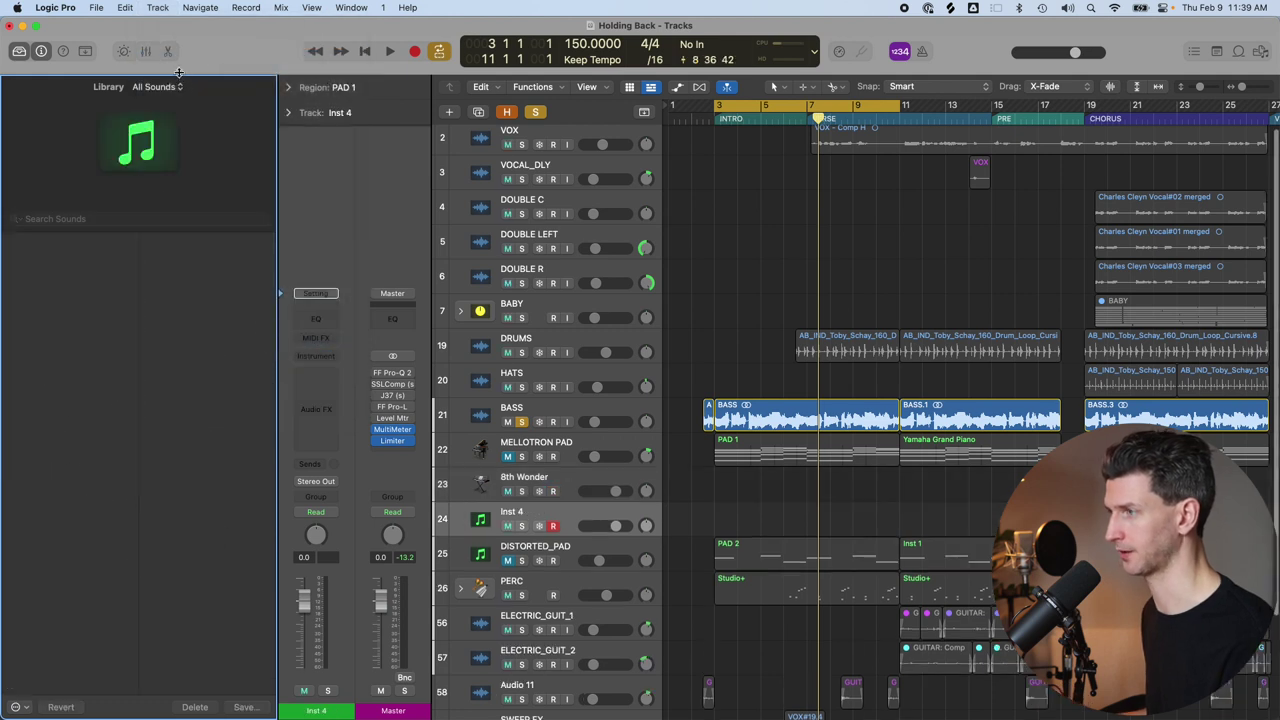
click(334, 360)
mouse_move(360, 423)
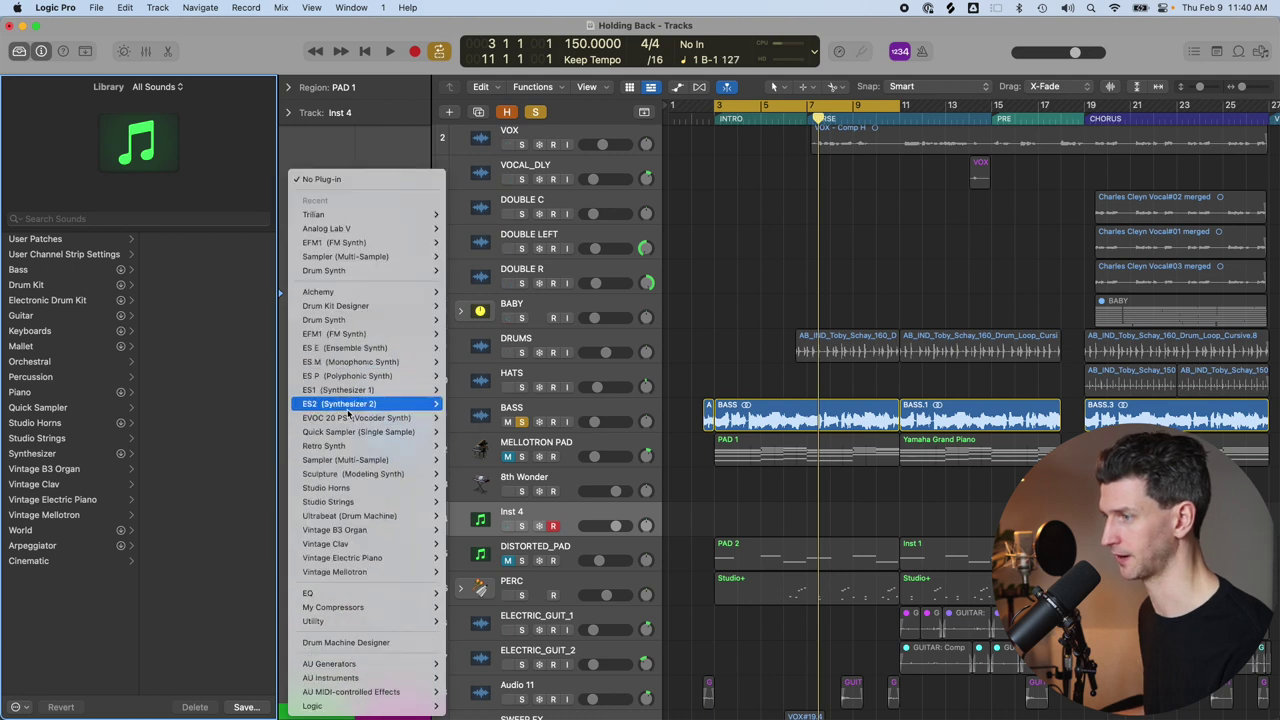
mouse_move(335, 683)
mouse_move(492, 683)
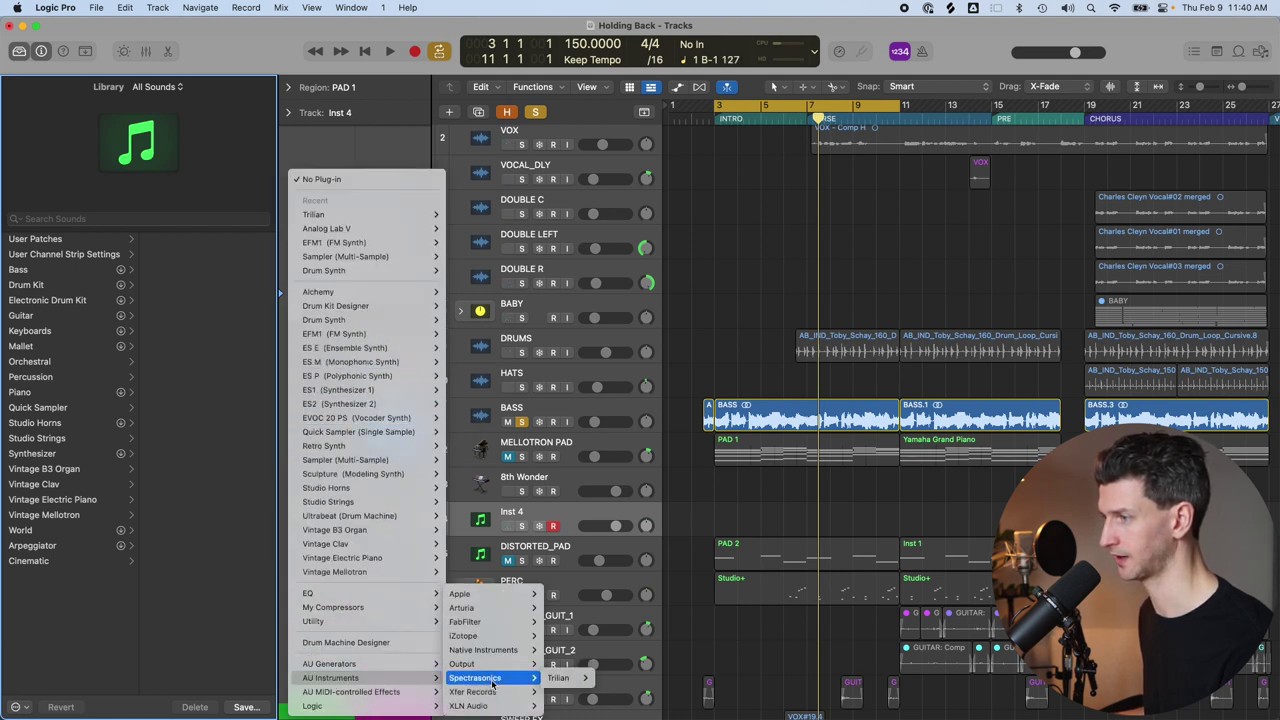
mouse_move(483, 607)
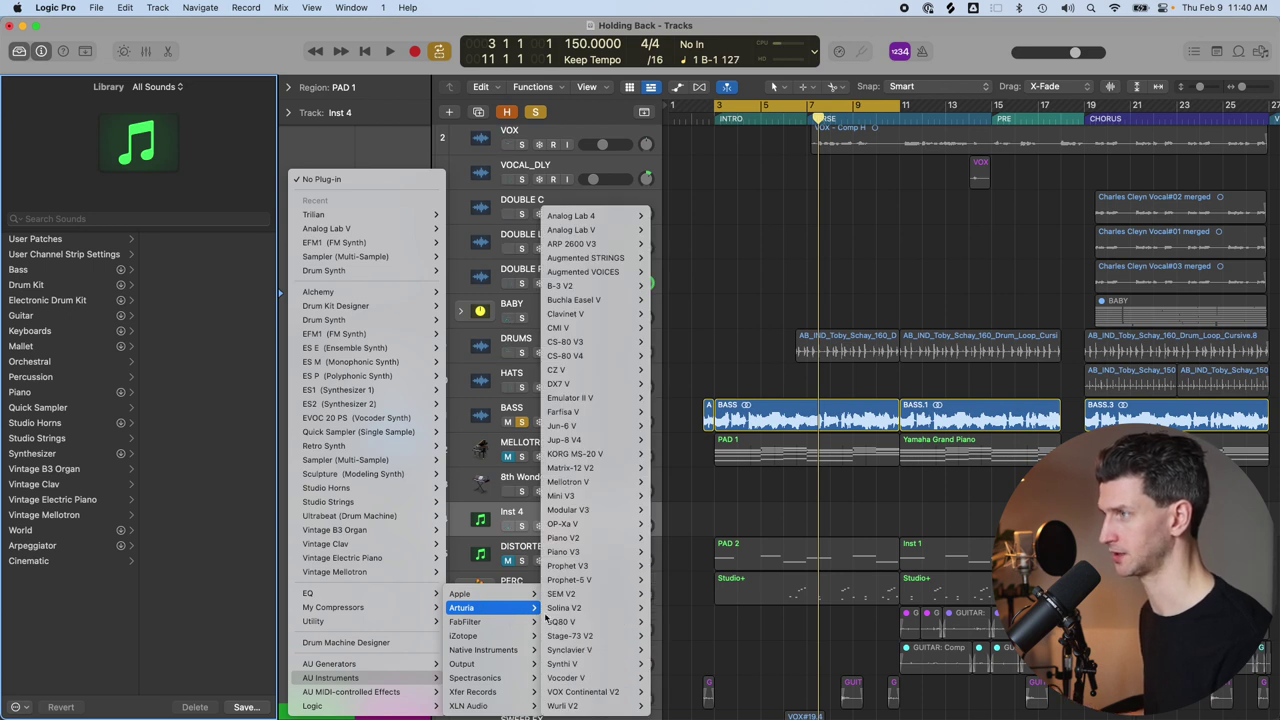
mouse_move(598, 232)
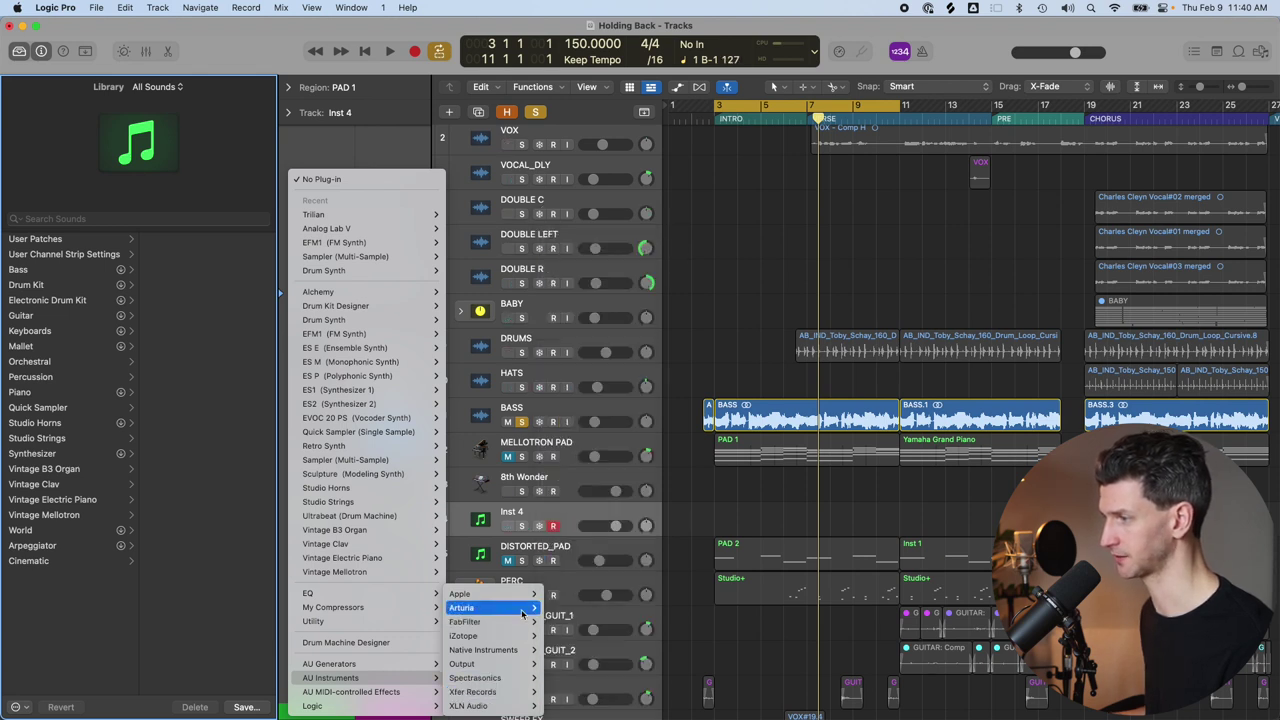
mouse_move(600, 334)
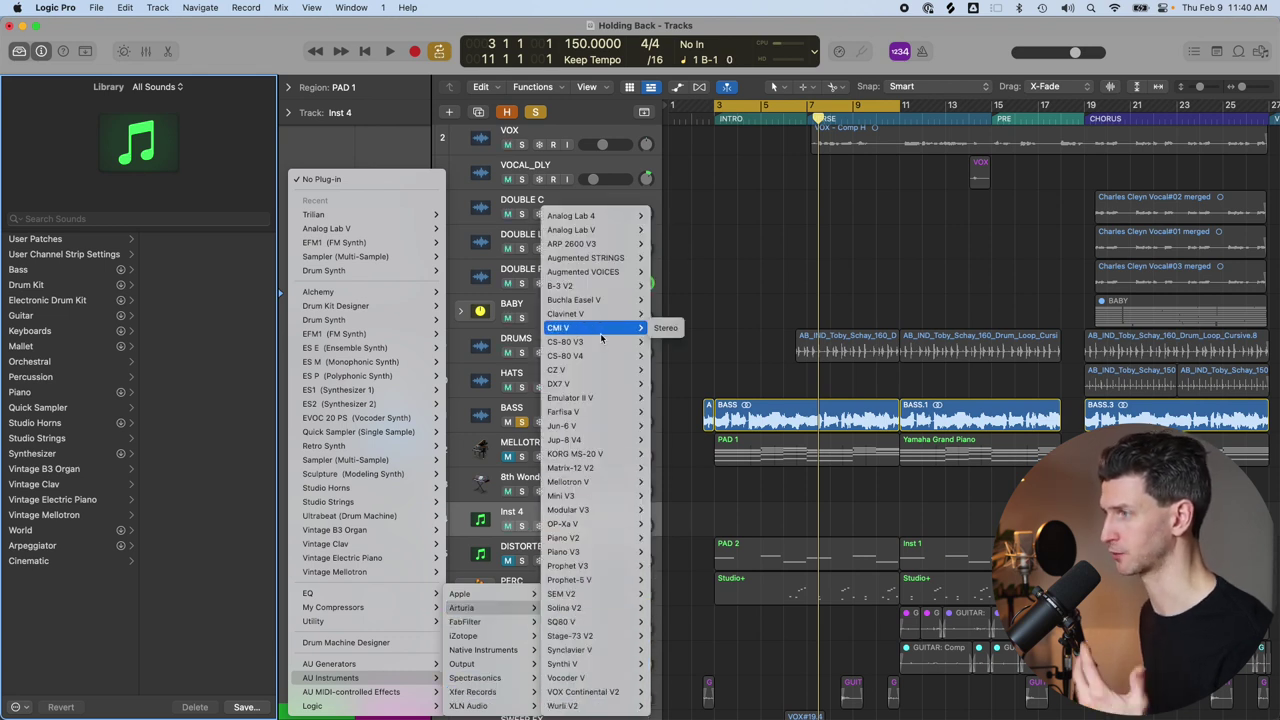
mouse_move(592, 427)
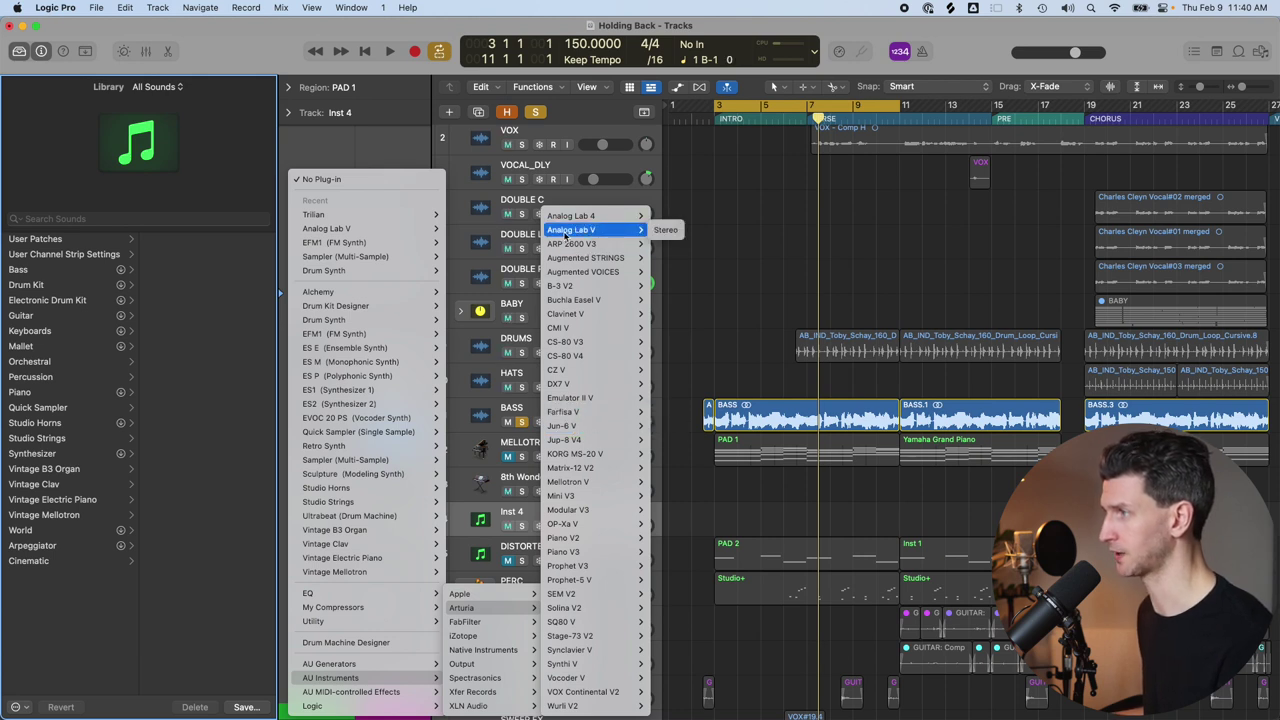
click(665, 230)
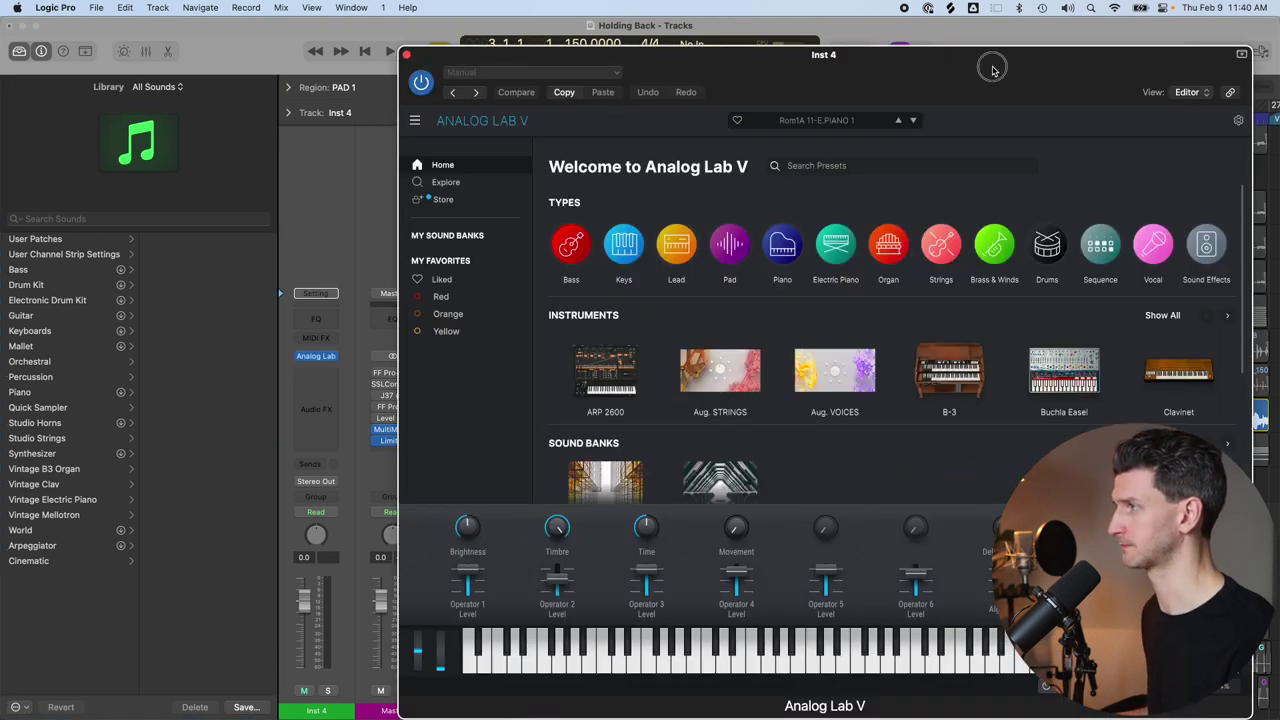
Step: Browse Analog Lab V's Pad presets and open the Jun-6 synth behind Venus Rising
drag(991, 60, 801, 60)
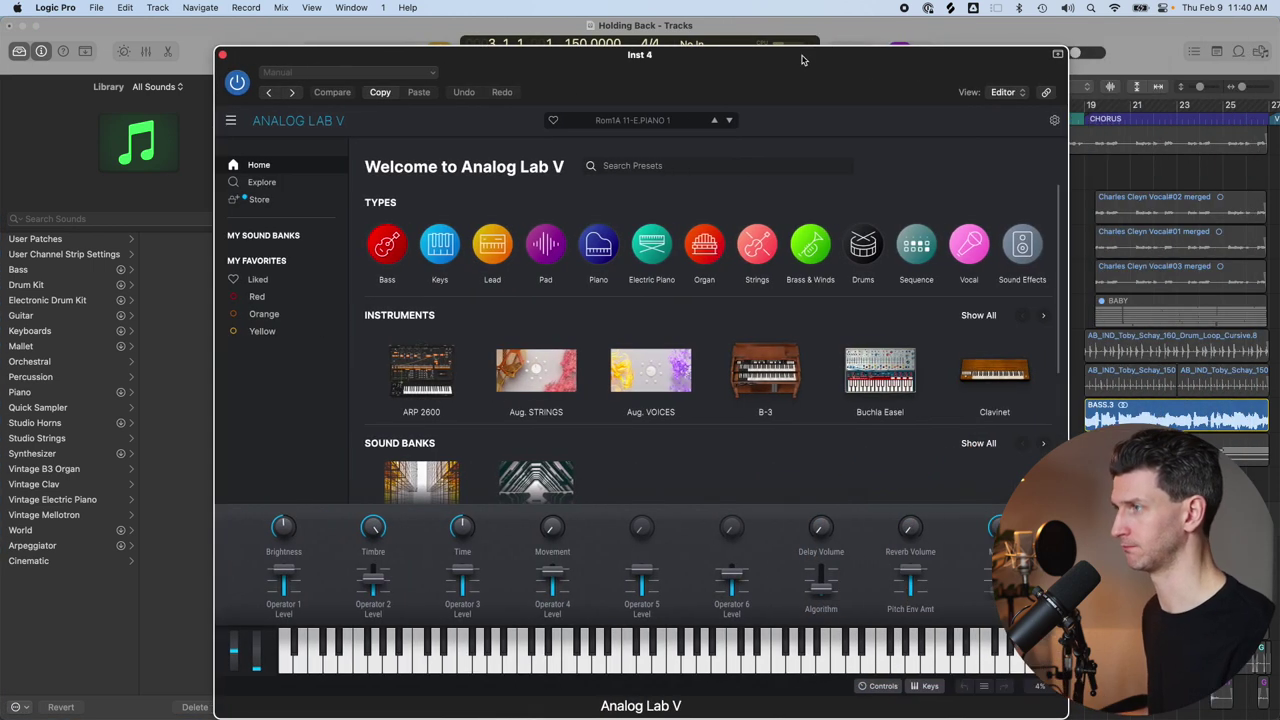
click(546, 244)
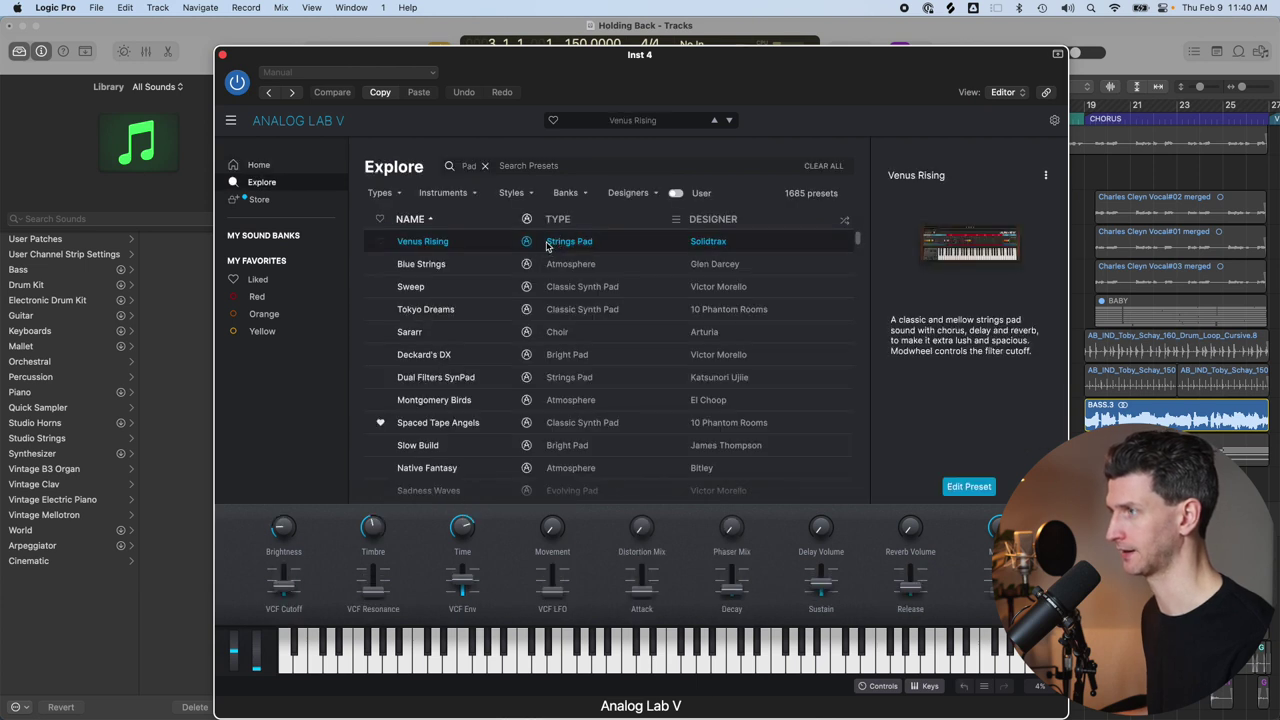
scroll(459, 275, down, 4)
scroll(497, 399, up, 5)
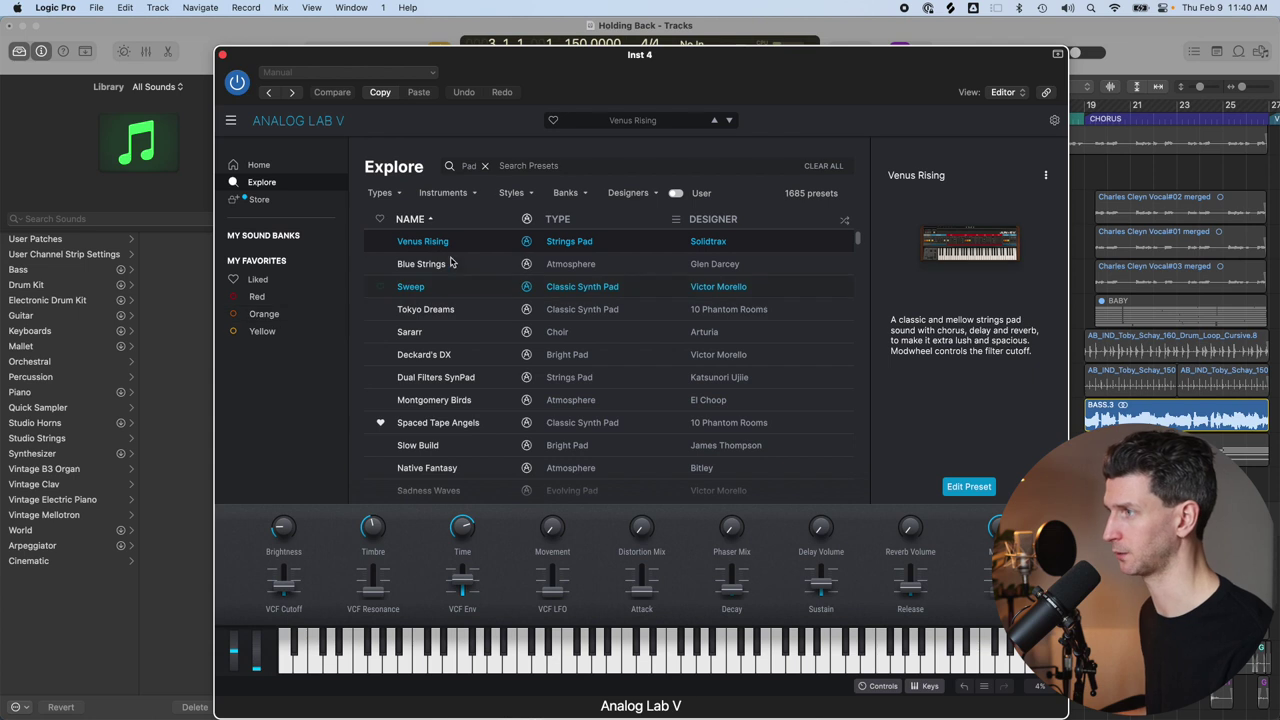
mouse_move(958, 296)
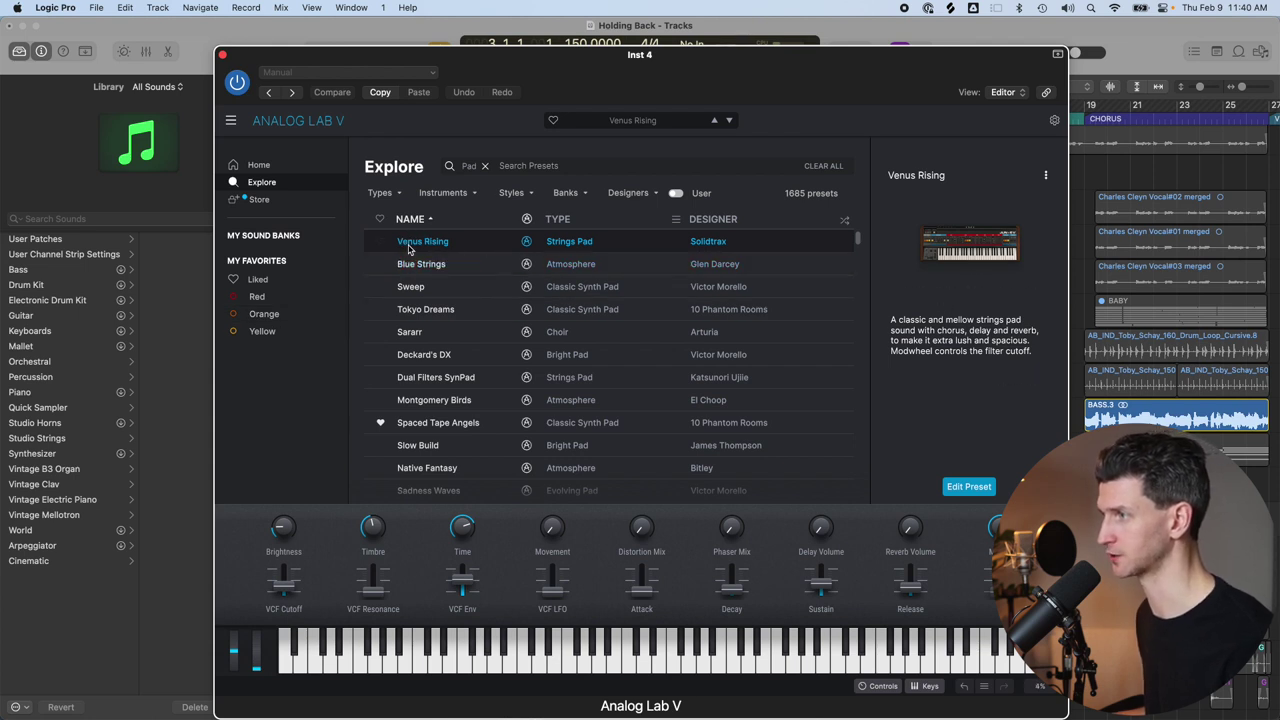
mouse_move(937, 270)
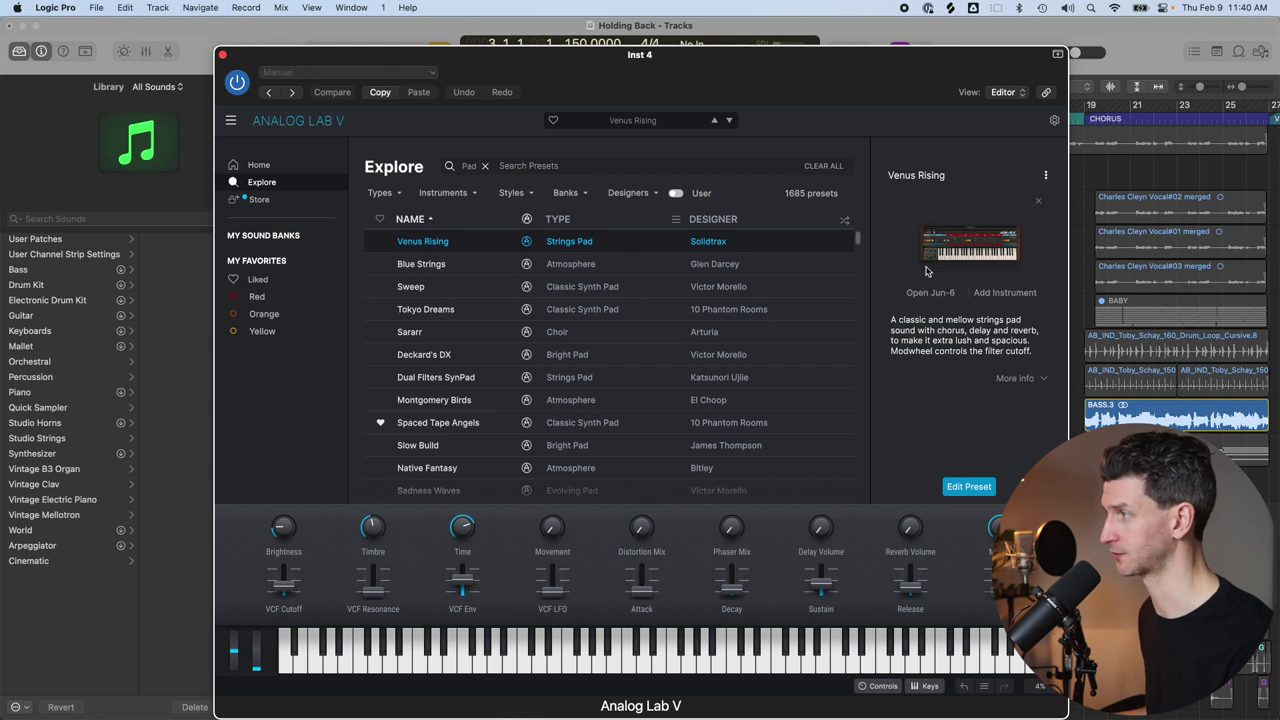
click(944, 292)
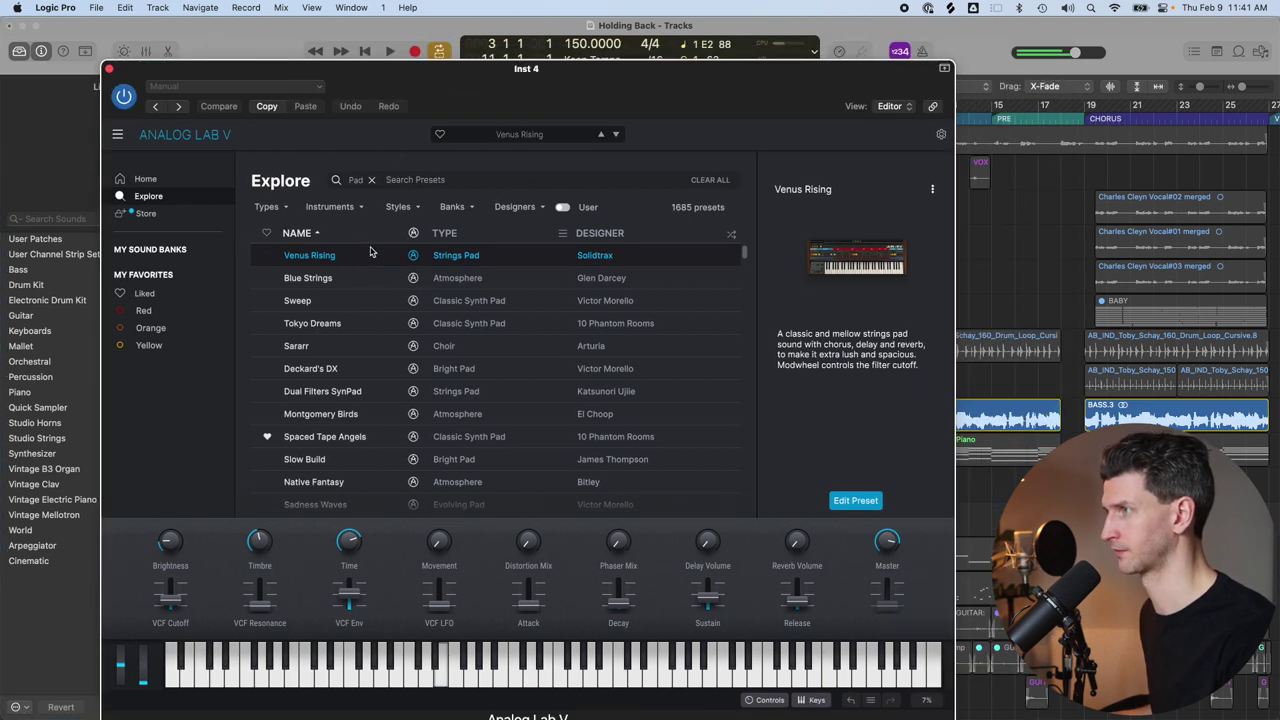
Step: Load the Blue Strings pad preset, then step down to Sweep
drag(548, 68, 612, 28)
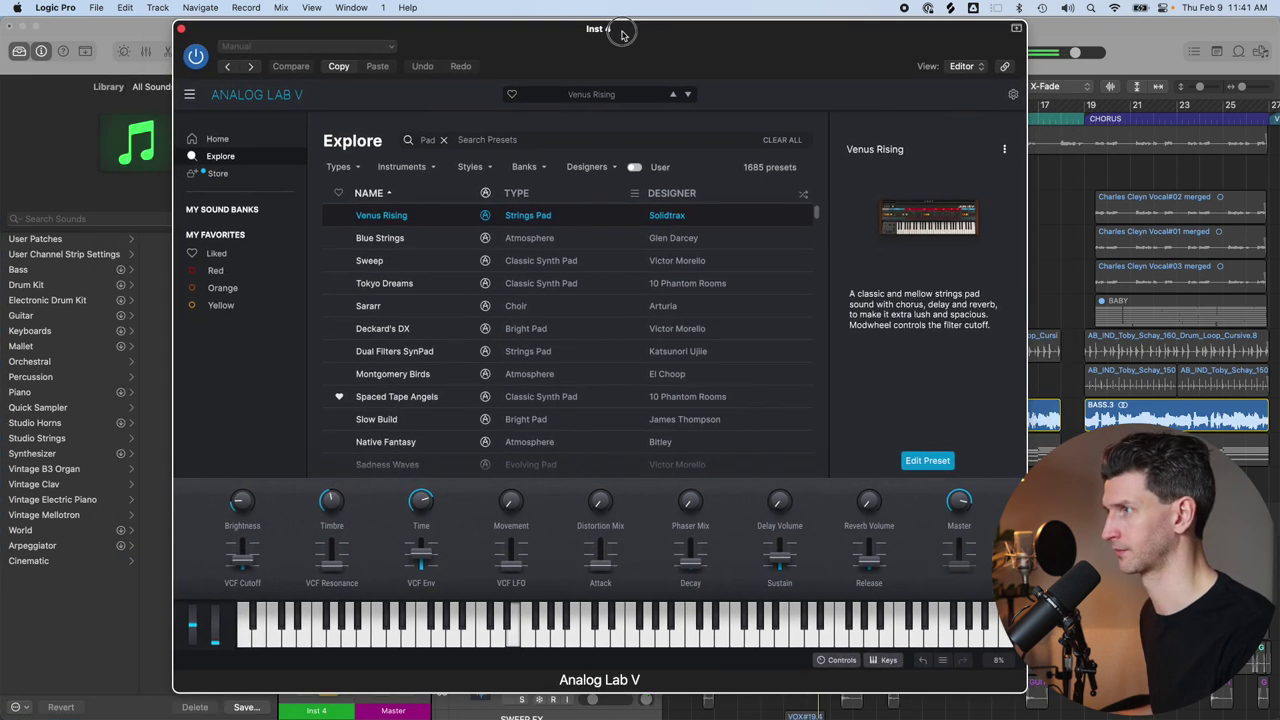
click(428, 241)
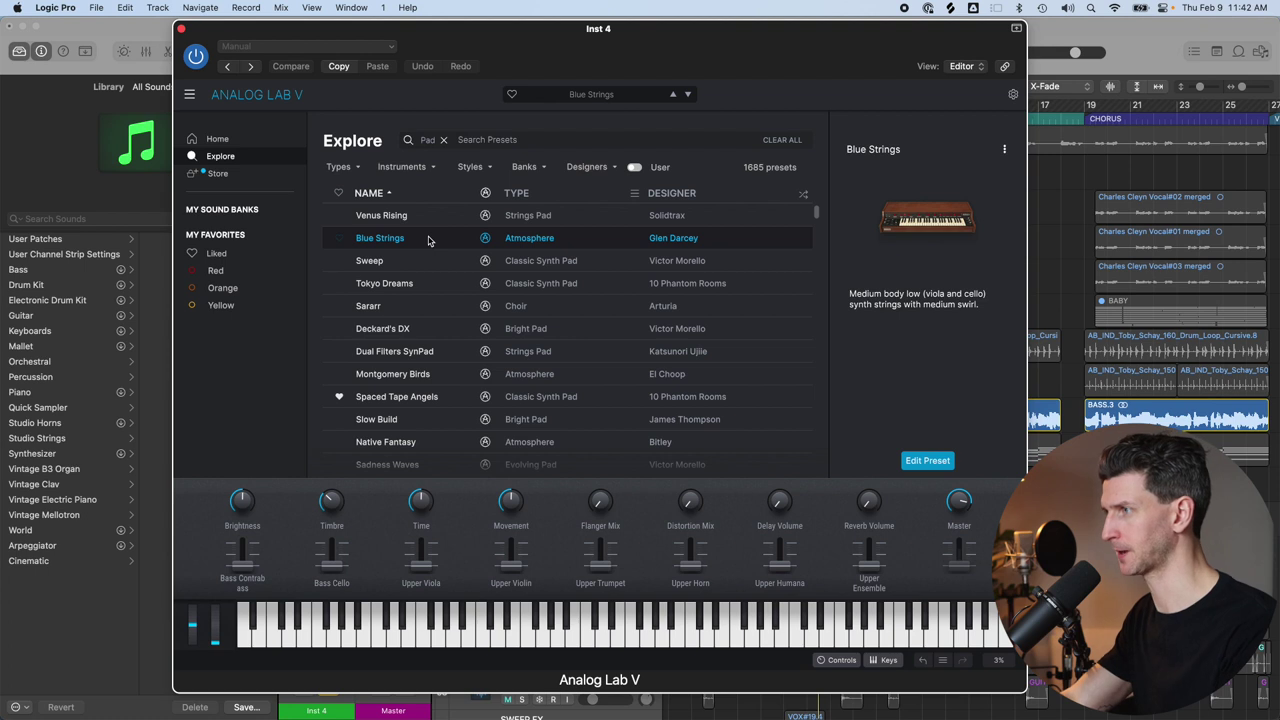
key(Down)
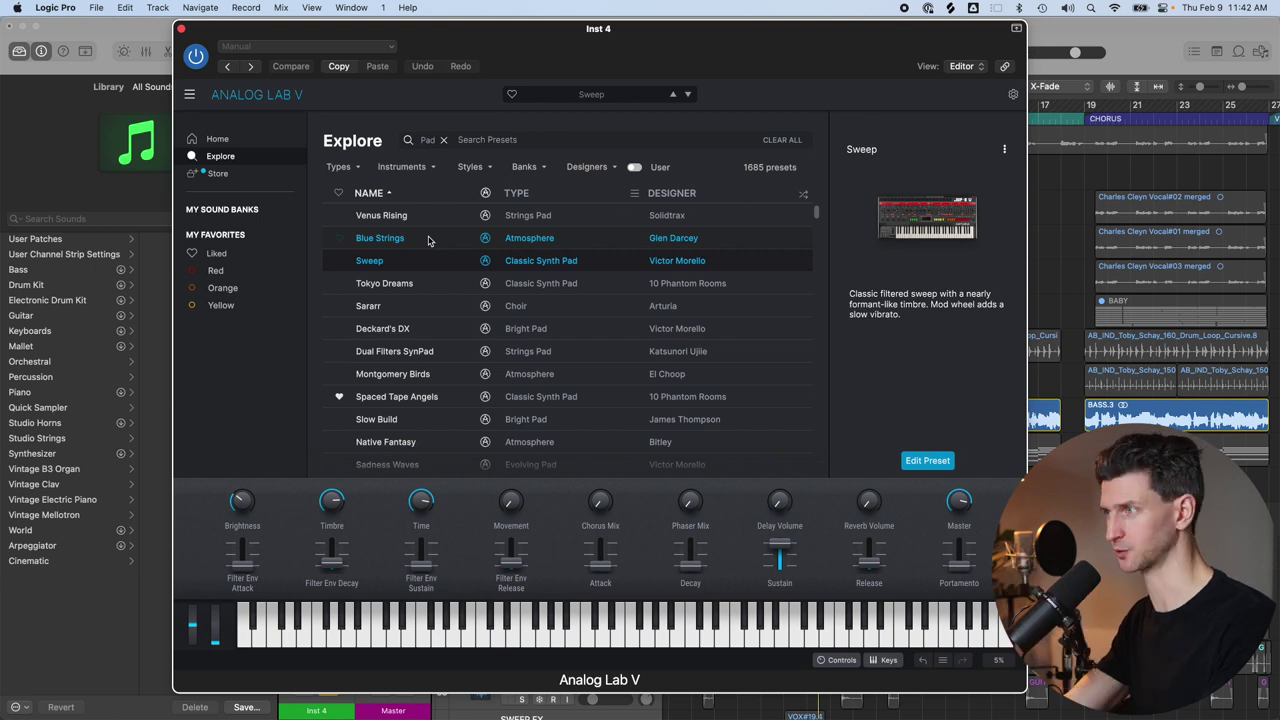
Step: Step down from Sweep to the Tokyo Dreams pad preset
key(Down)
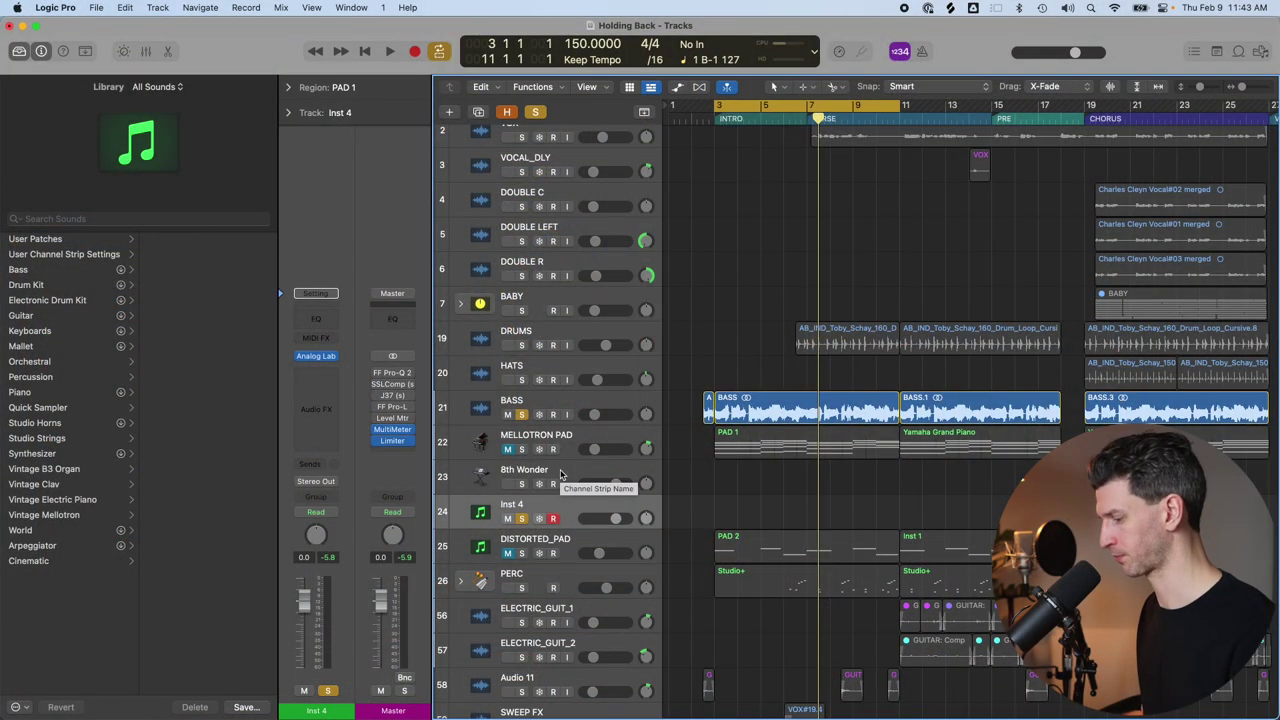
Step: Open MELLOTRON PAD's PAD 1 region in the Piano Roll, scrolled to bar 3, and inspect the B1 note
click(779, 455)
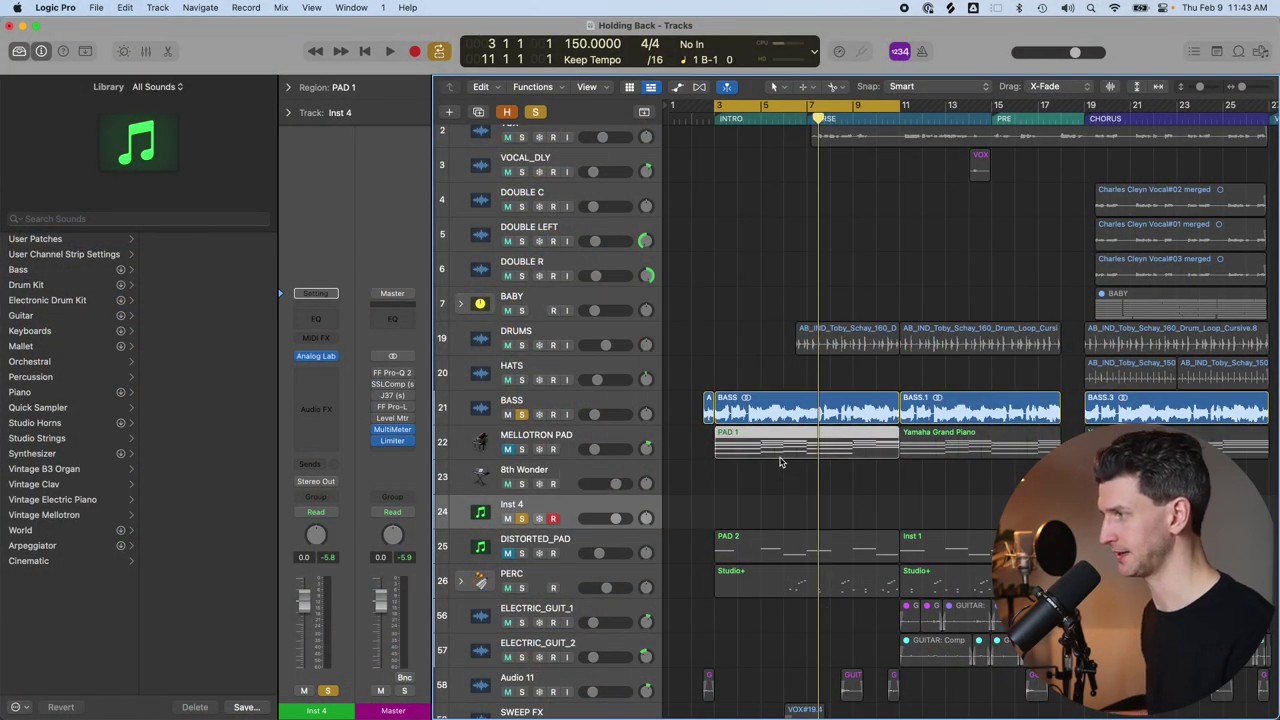
double_click(760, 456)
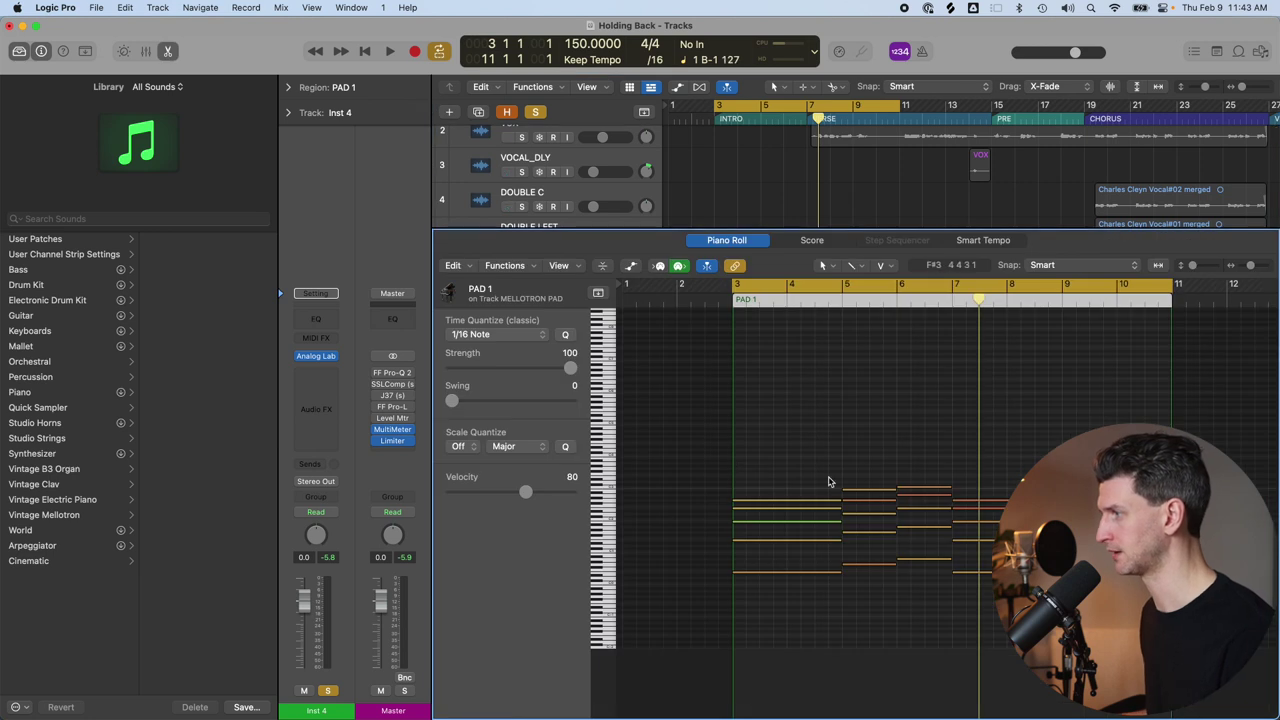
scroll(780, 525, right, 3)
scroll(780, 525, up, 1)
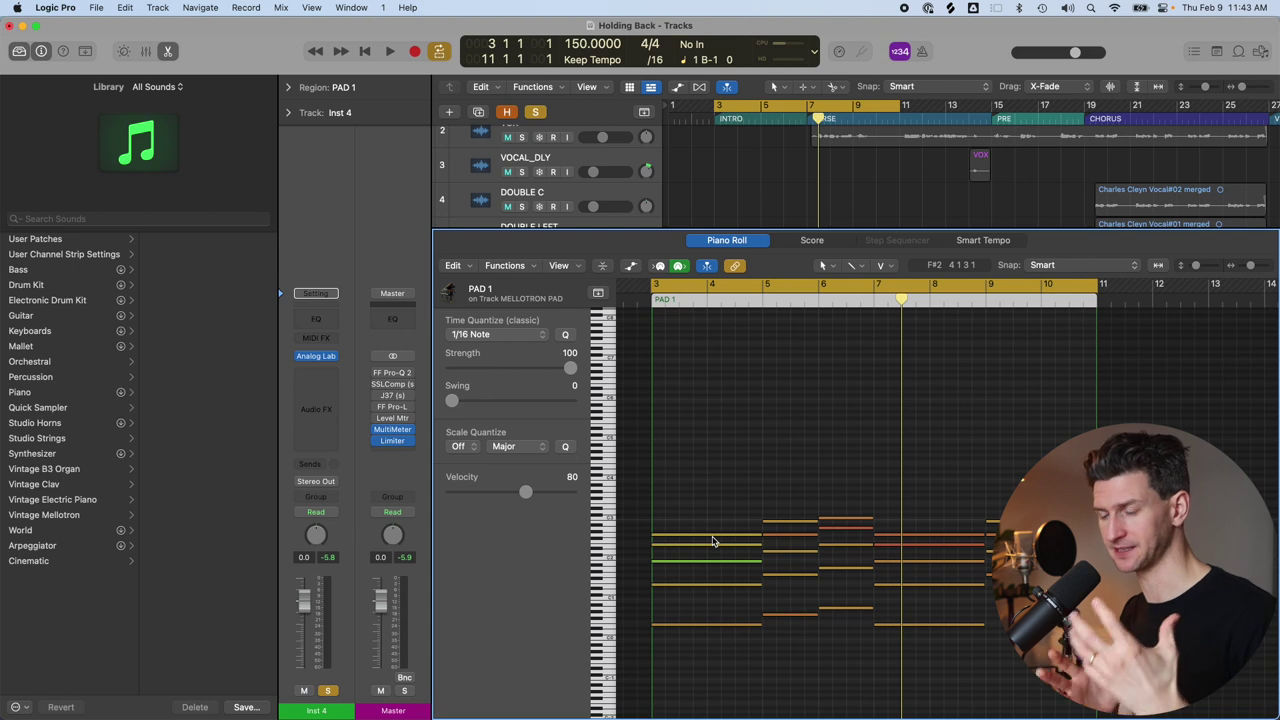
scroll(712, 500, up, 3)
click(715, 462)
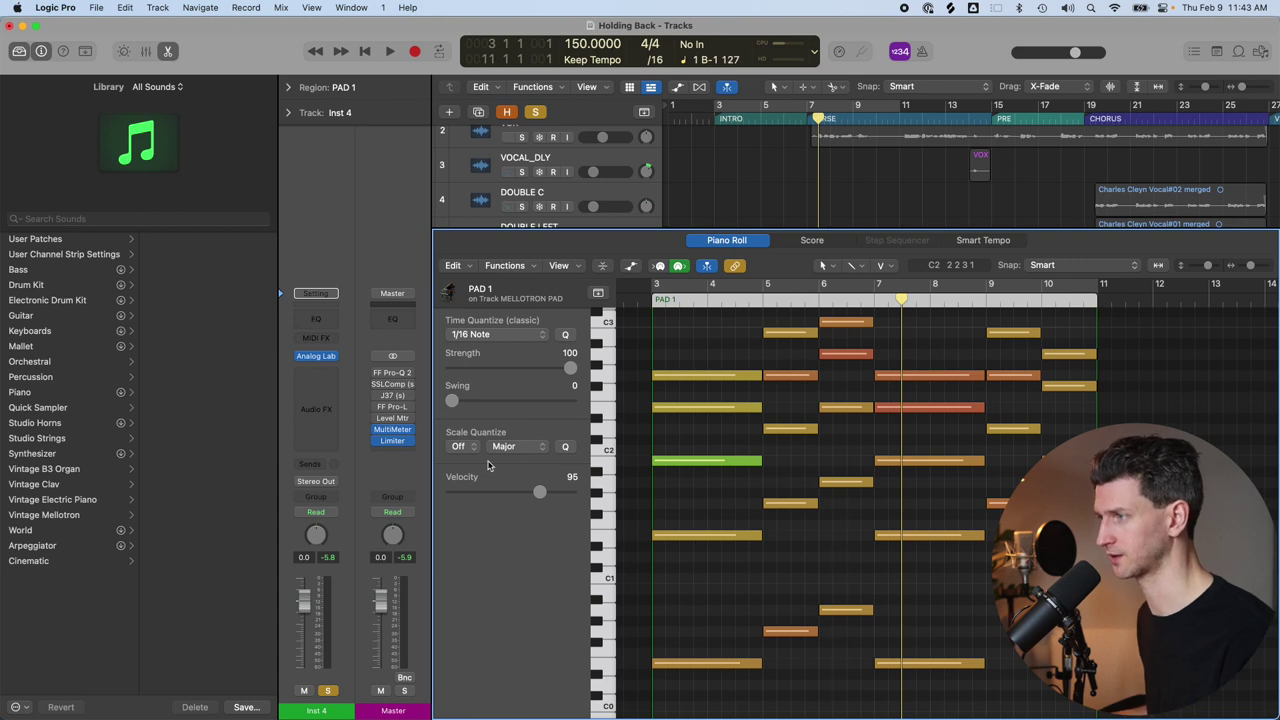
click(533, 450)
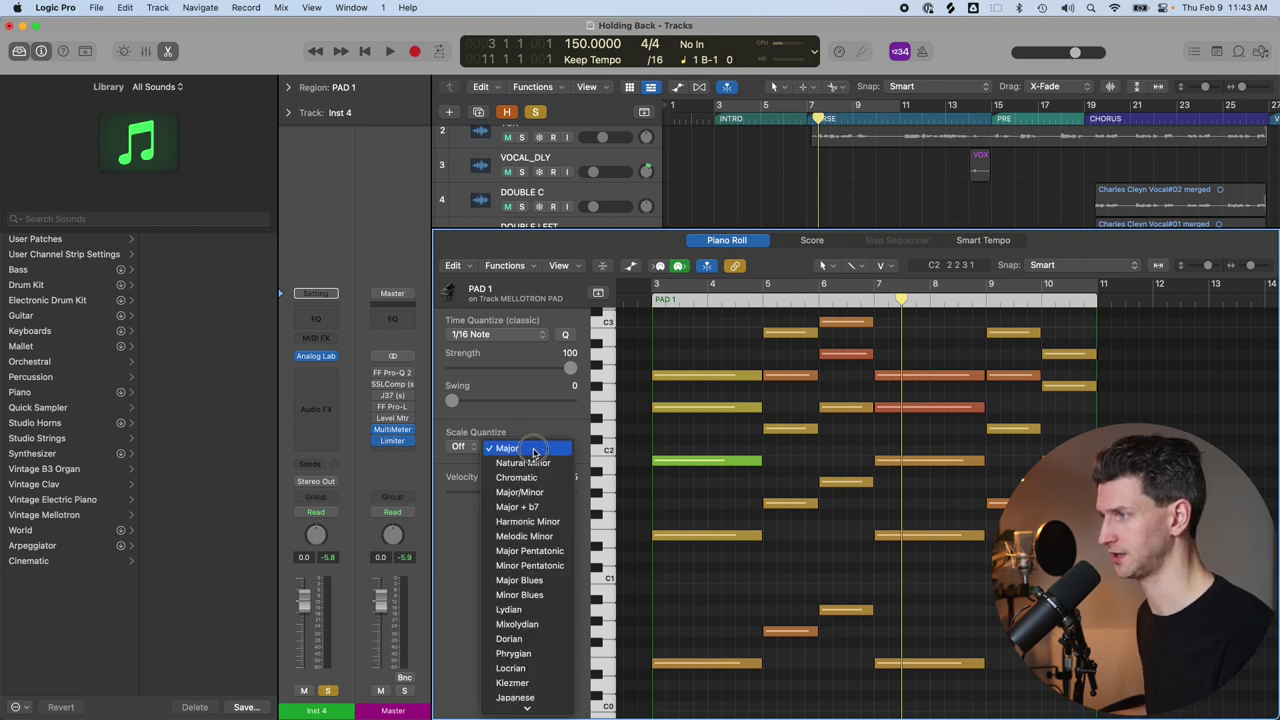
Step: Set the Piano Roll's scale quantize to G Natural Minor
click(540, 448)
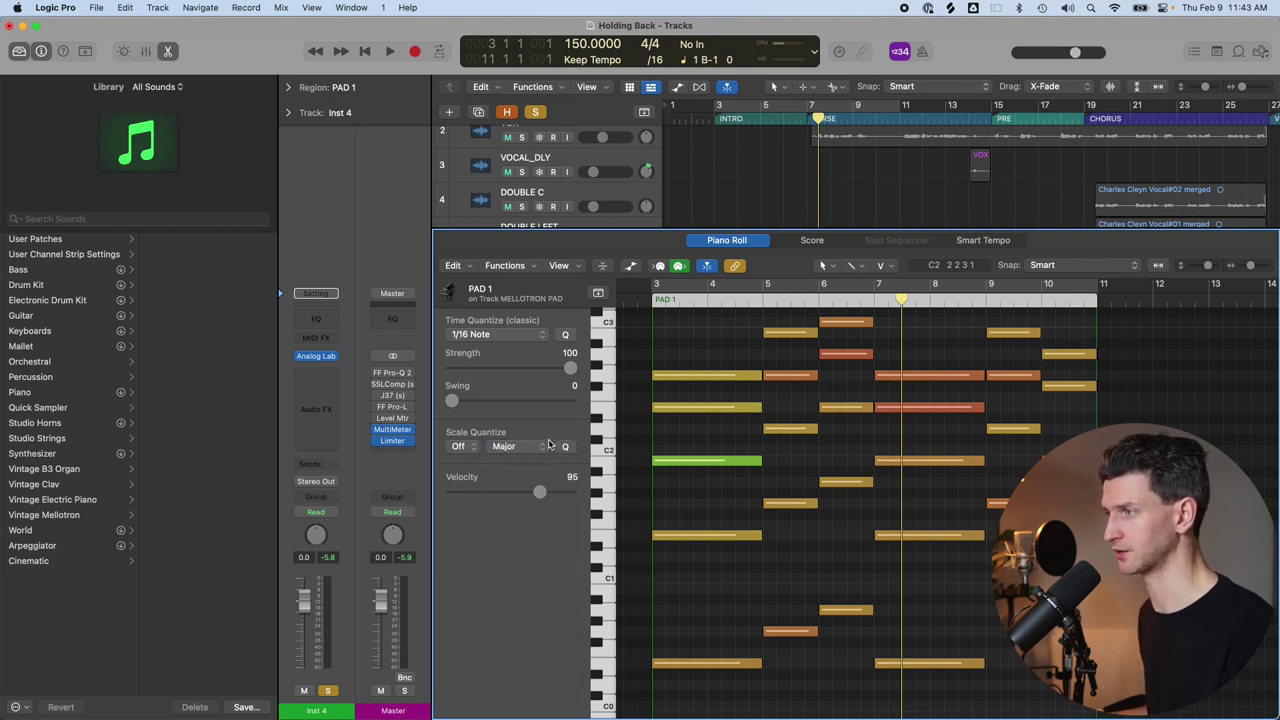
click(474, 447)
click(500, 459)
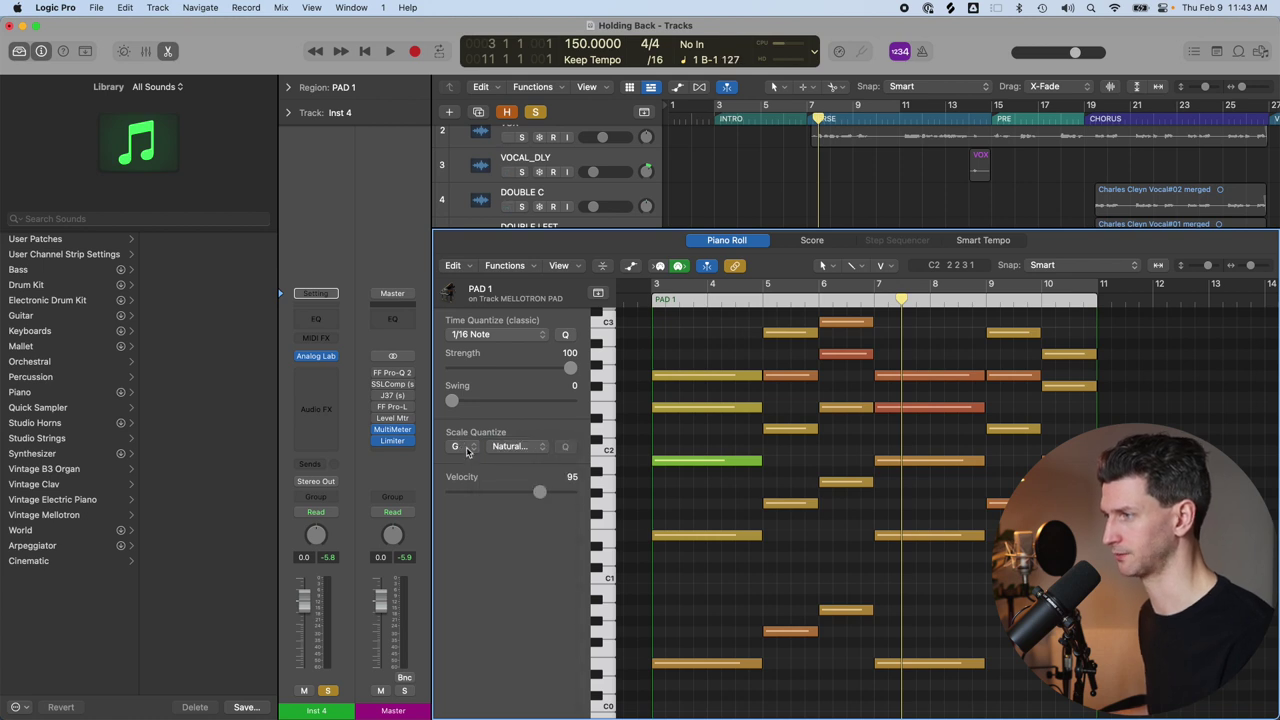
click(466, 447)
click(460, 448)
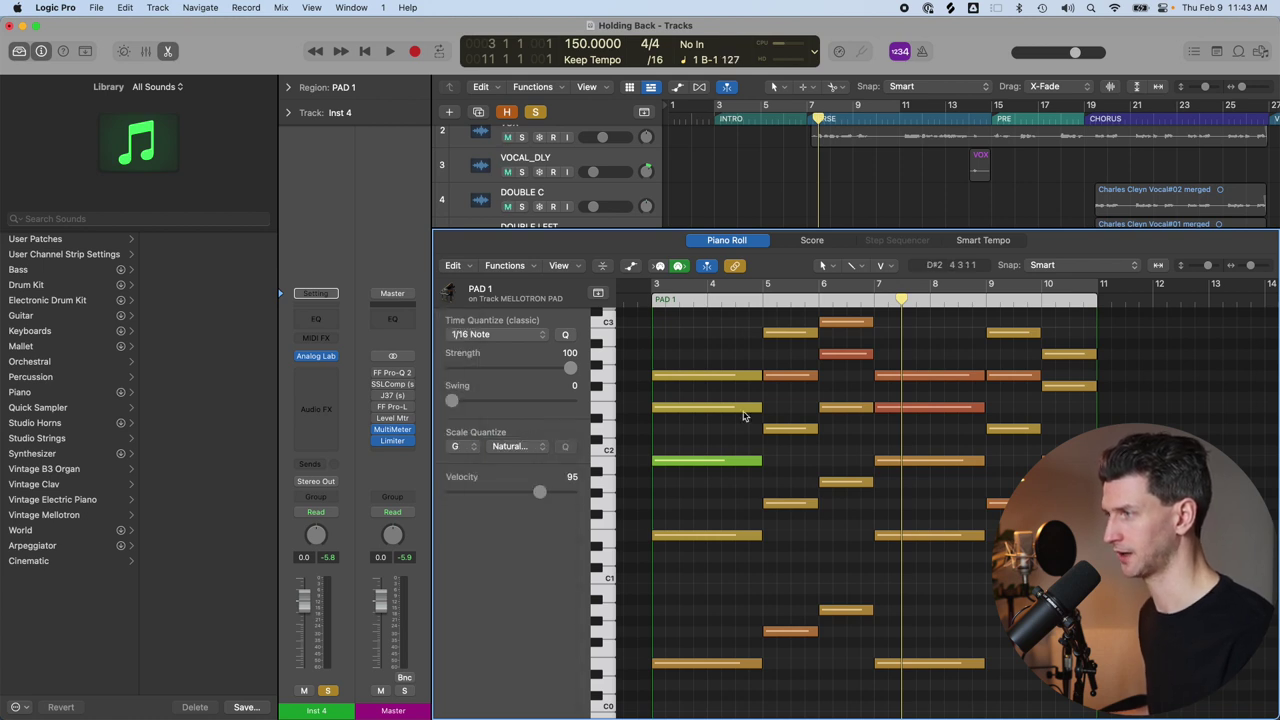
Step: Paint two short notes at A1 and G1 near bar 3 with the Brush, then zoom in
click(851, 266)
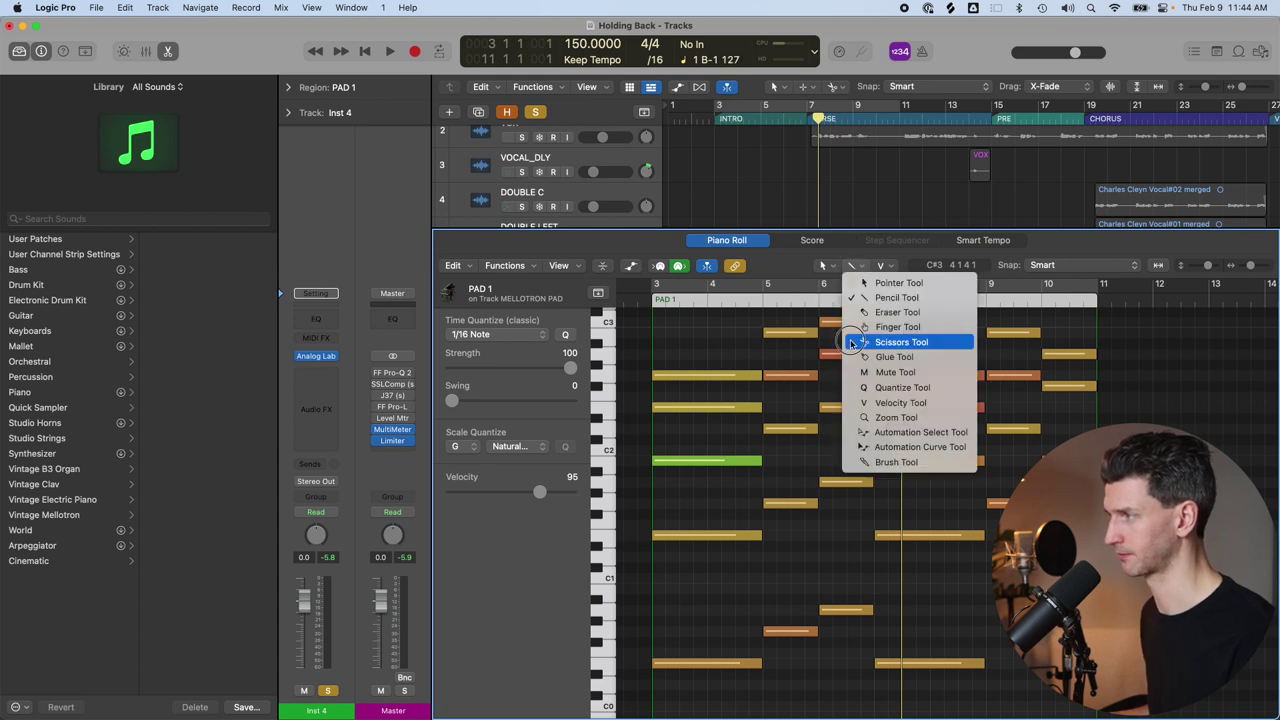
click(893, 462)
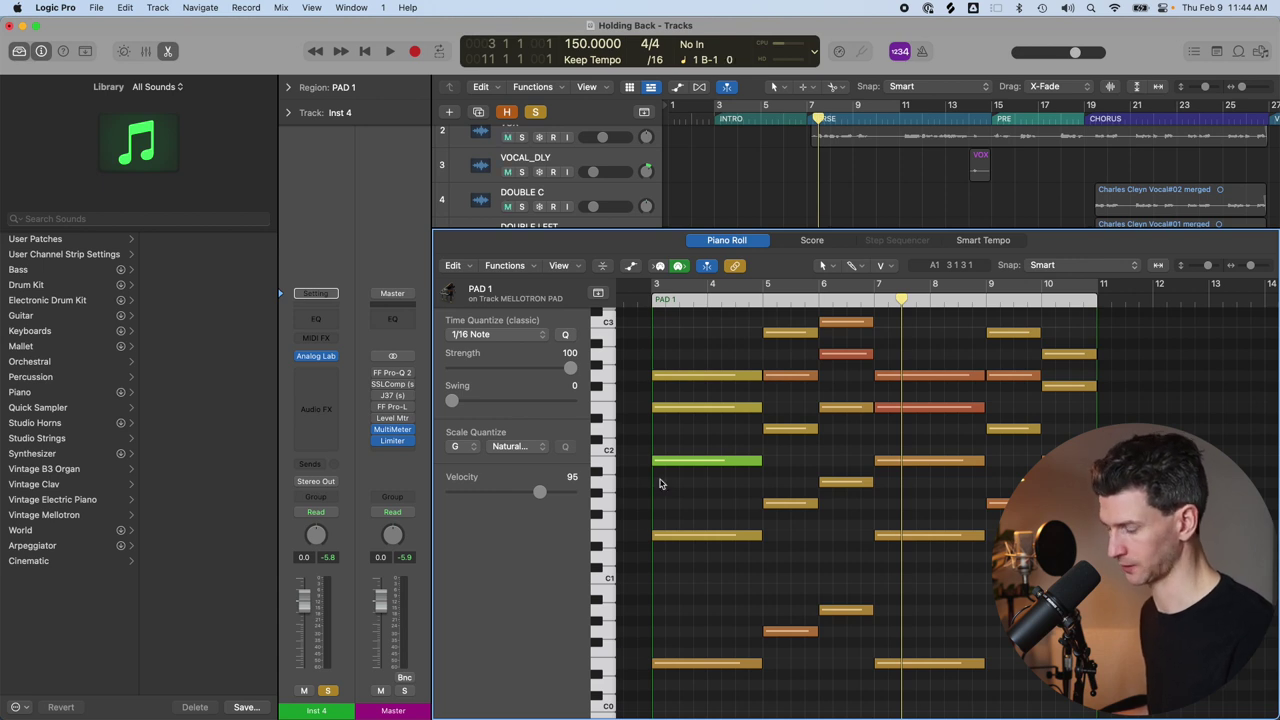
click(674, 484)
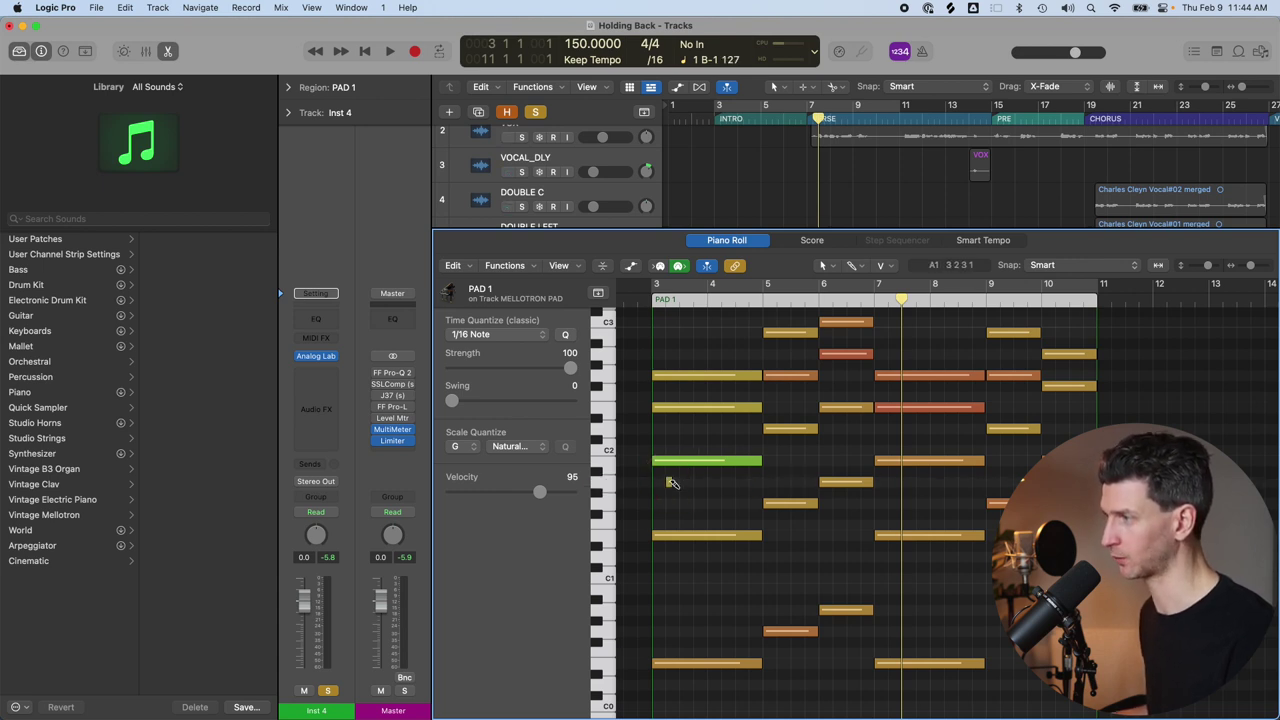
click(670, 503)
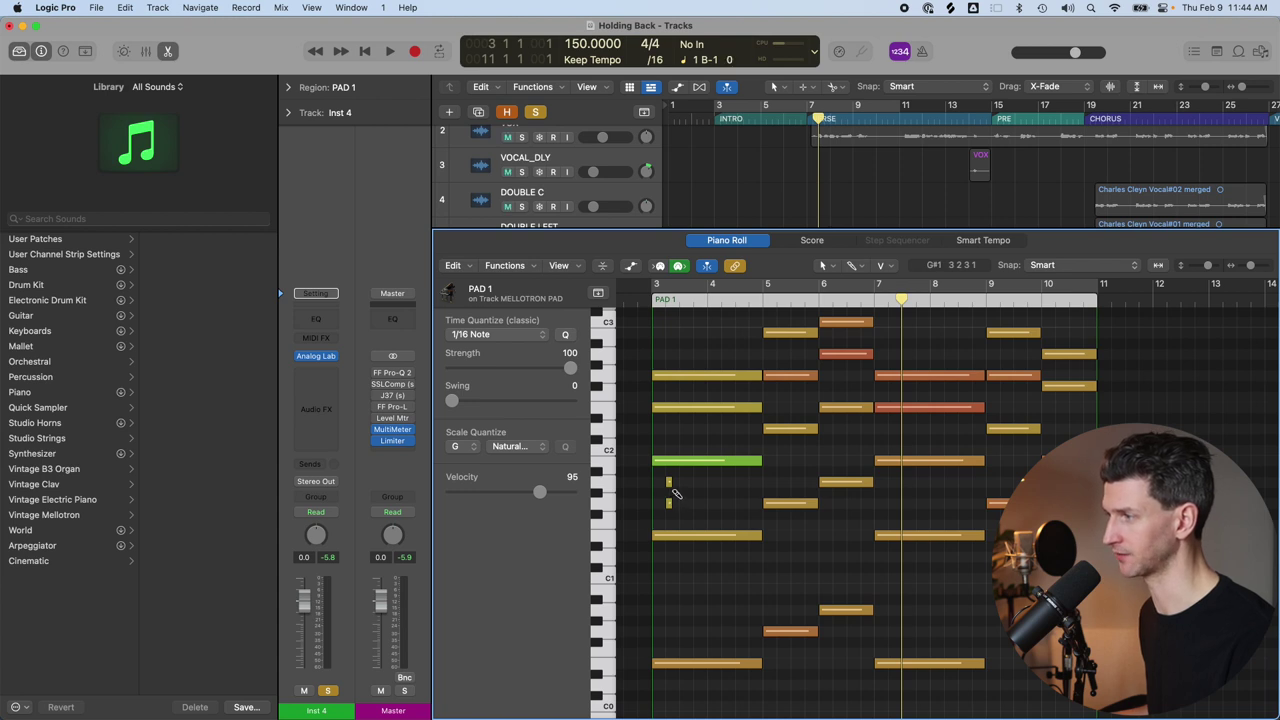
key(super+Right)
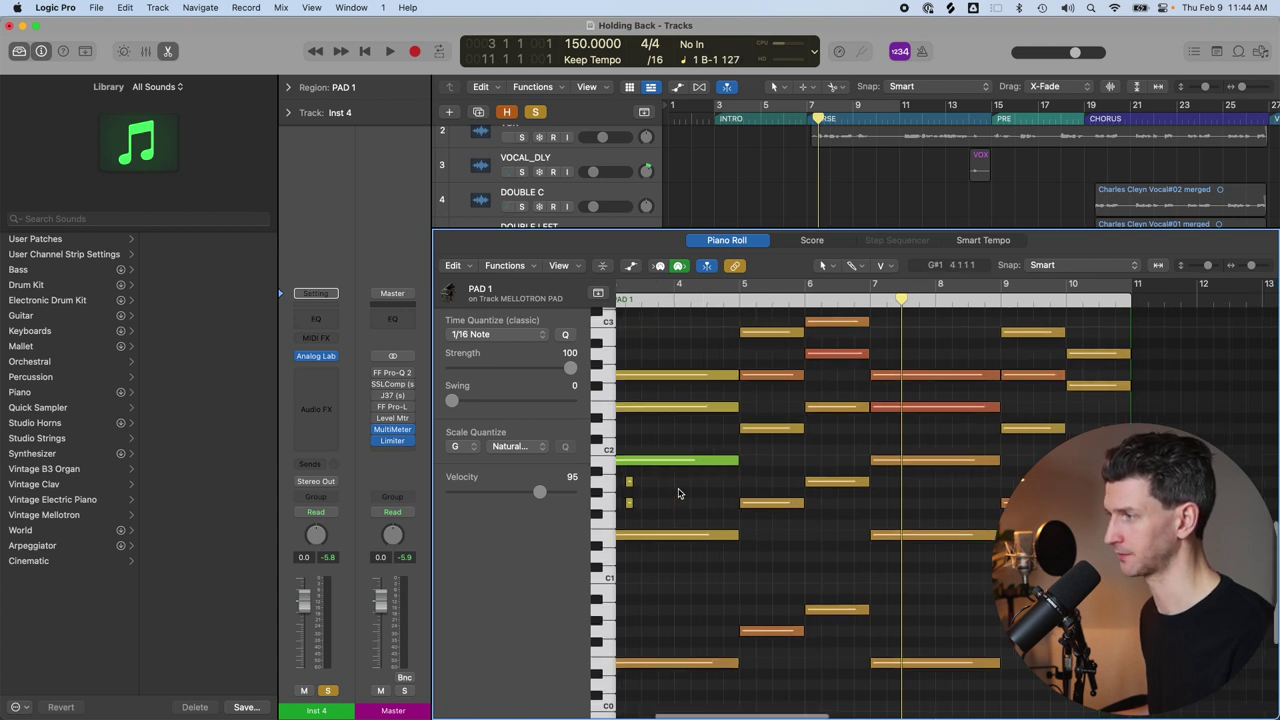
key(z)
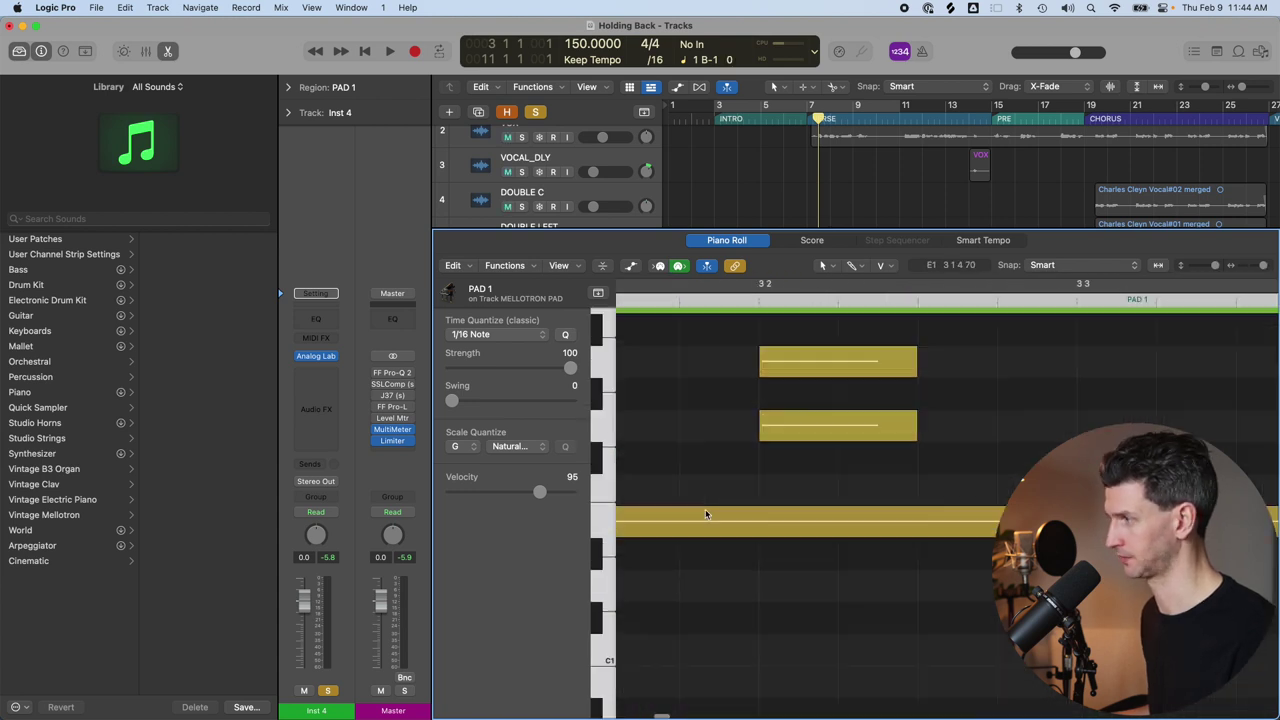
Step: Click in the Piano Roll with the Pencil tool
click(782, 395)
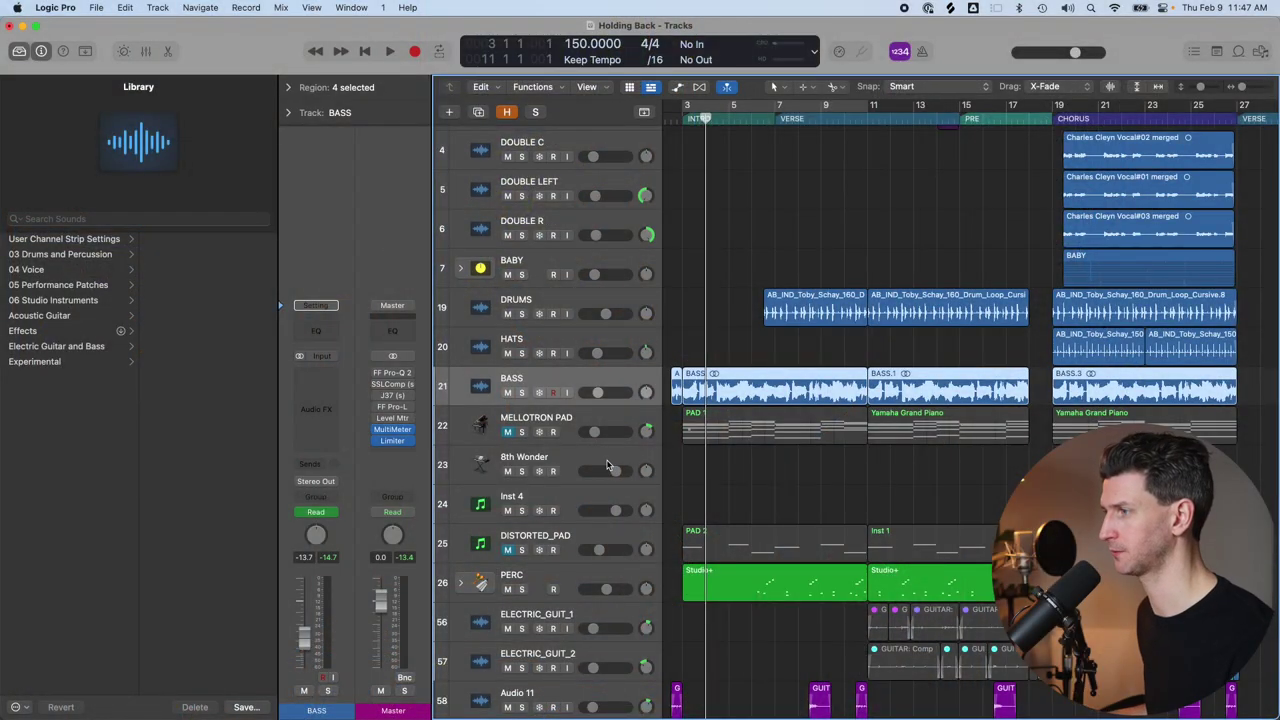
Step: Select the 8th Wonder track and bring up its ES2 synthesizer editor
click(573, 465)
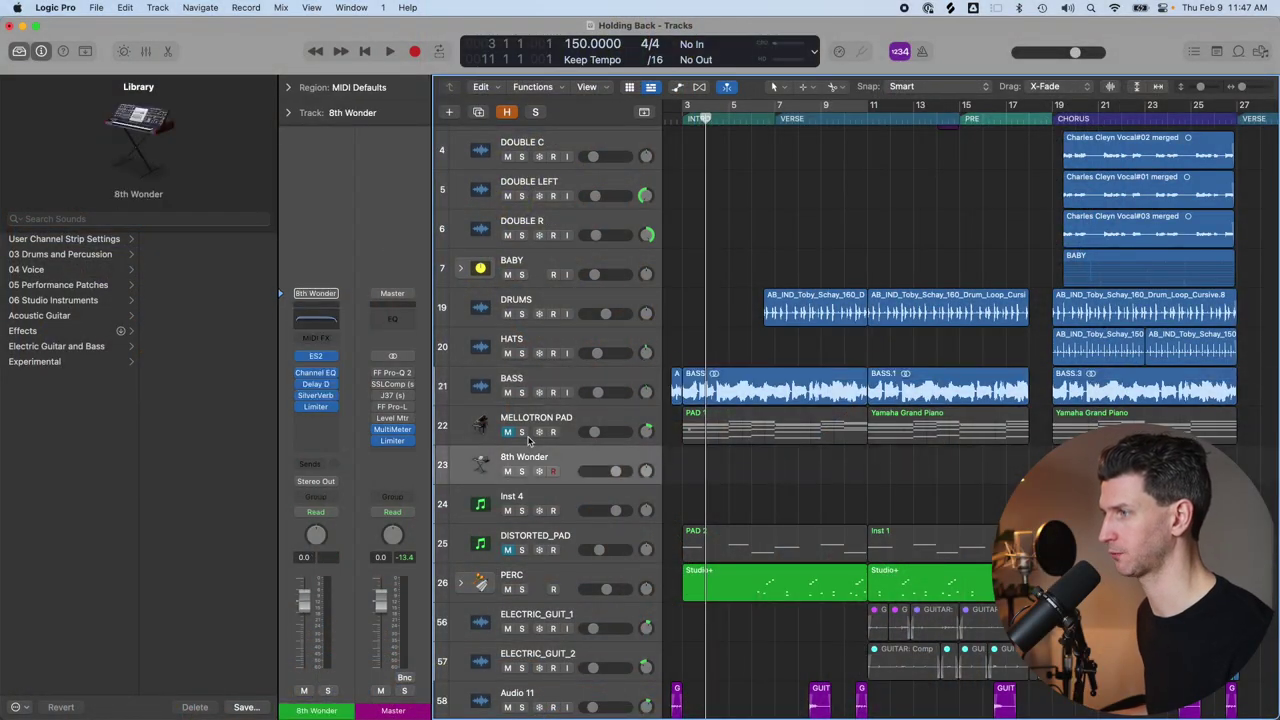
click(315, 357)
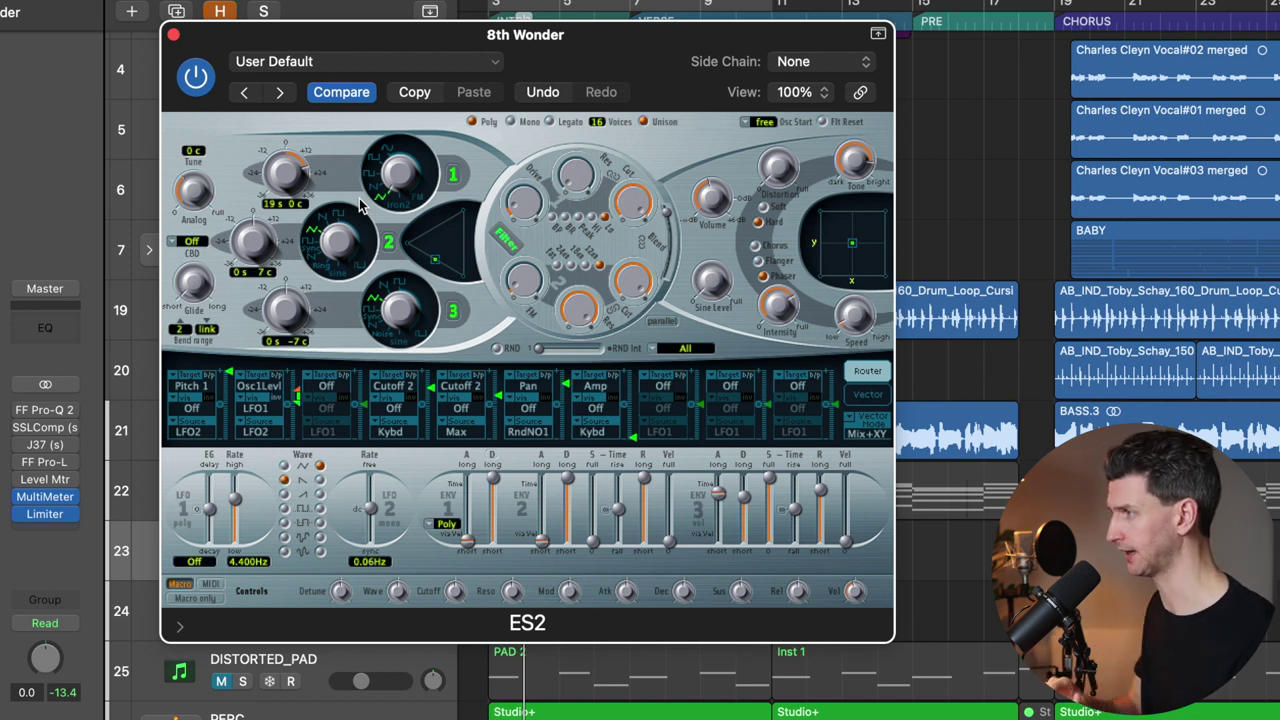
Step: Switch ES2 oscillators 1, 2 and 3 off, then turn all three back on
click(452, 174)
click(388, 242)
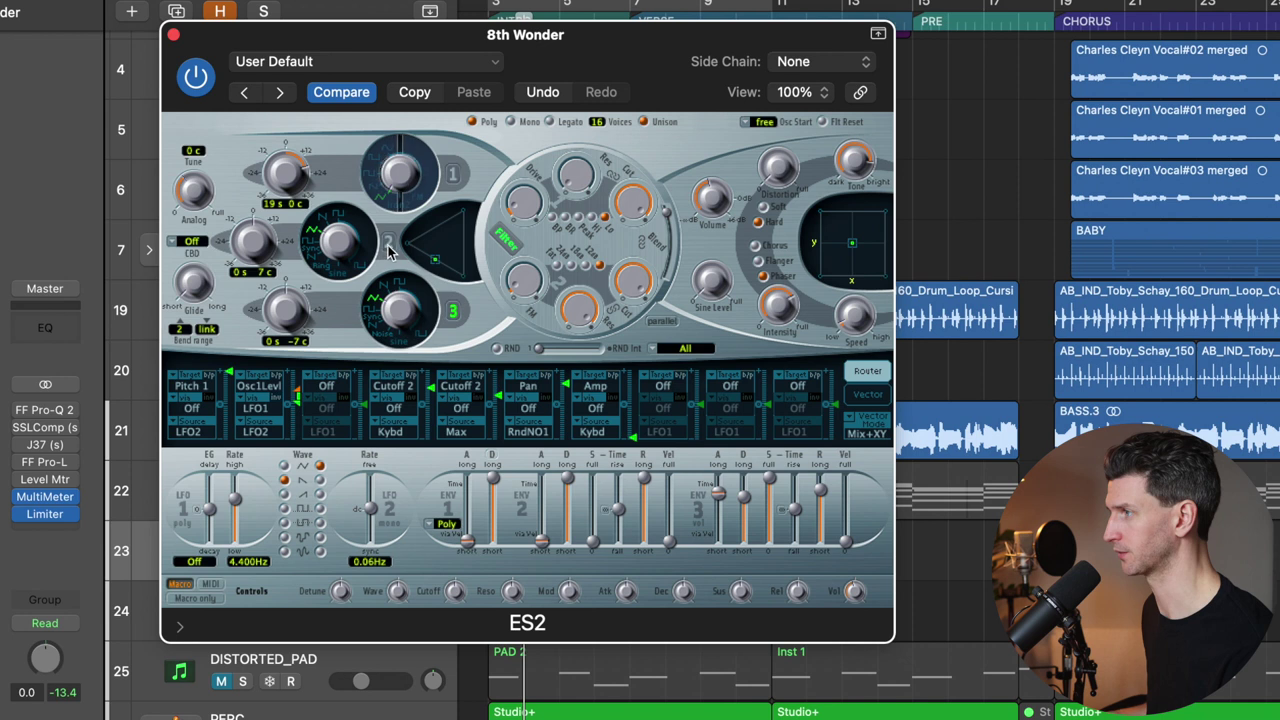
click(453, 313)
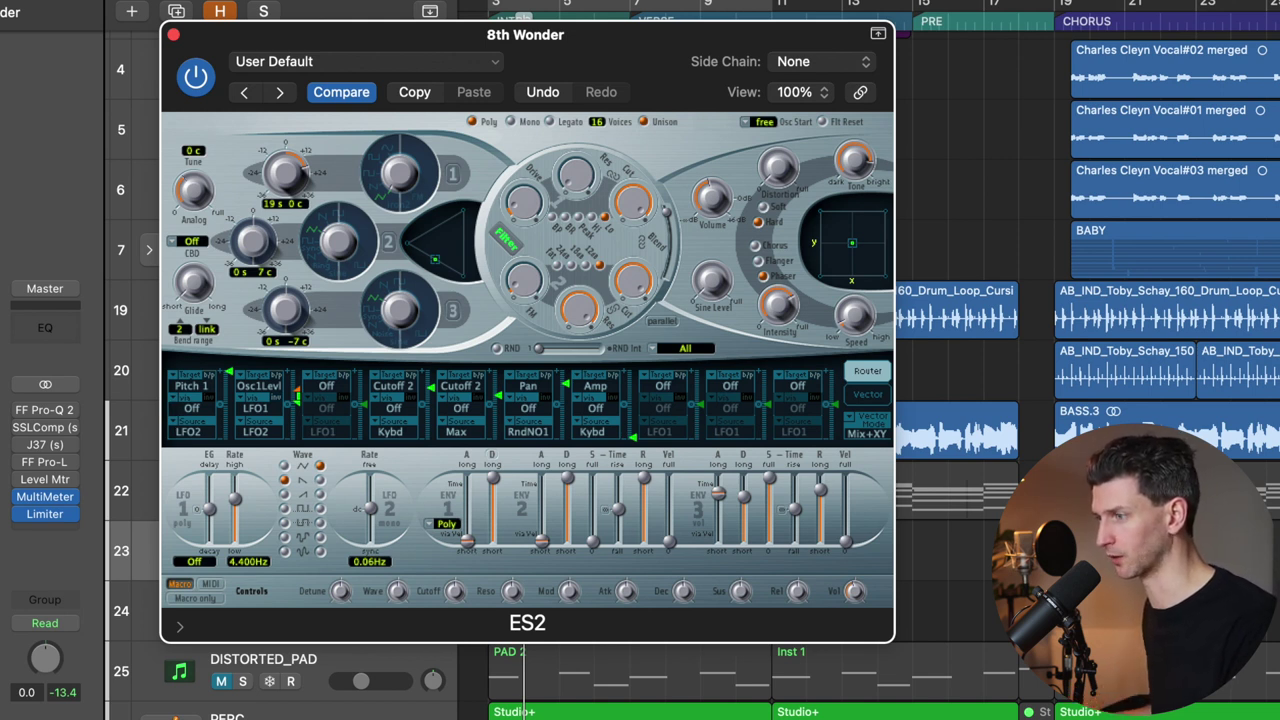
click(452, 176)
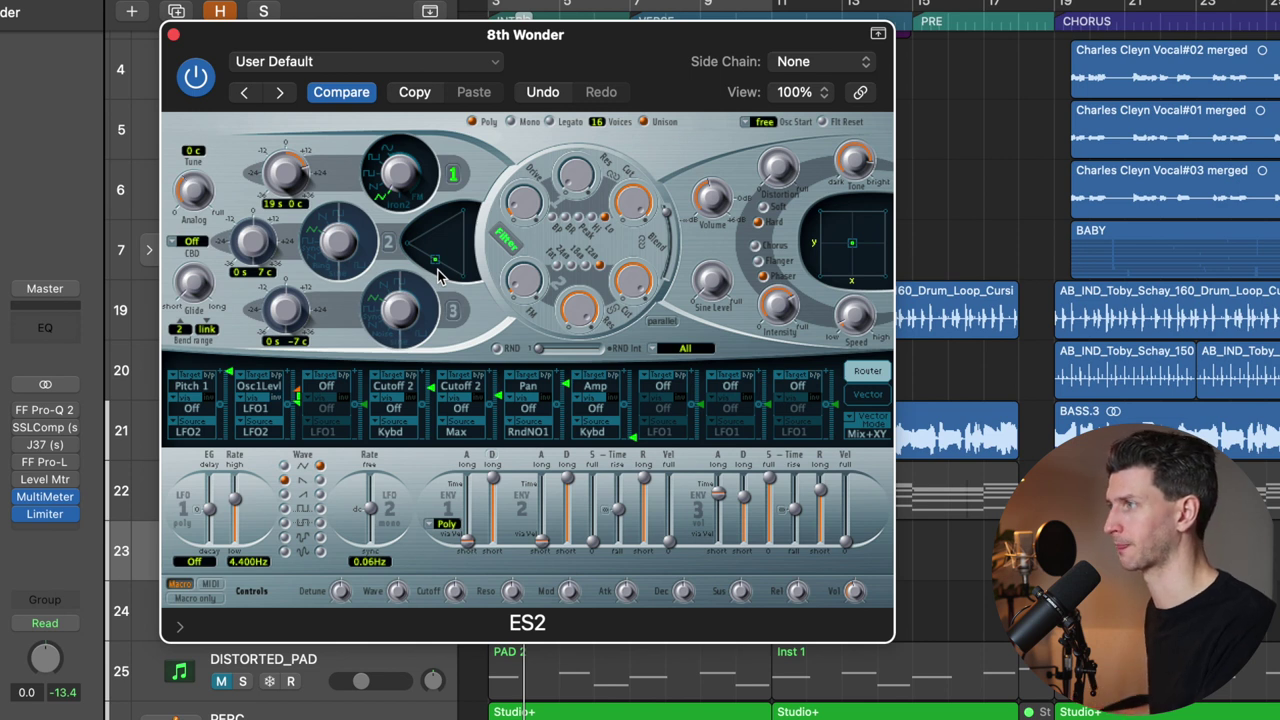
click(389, 245)
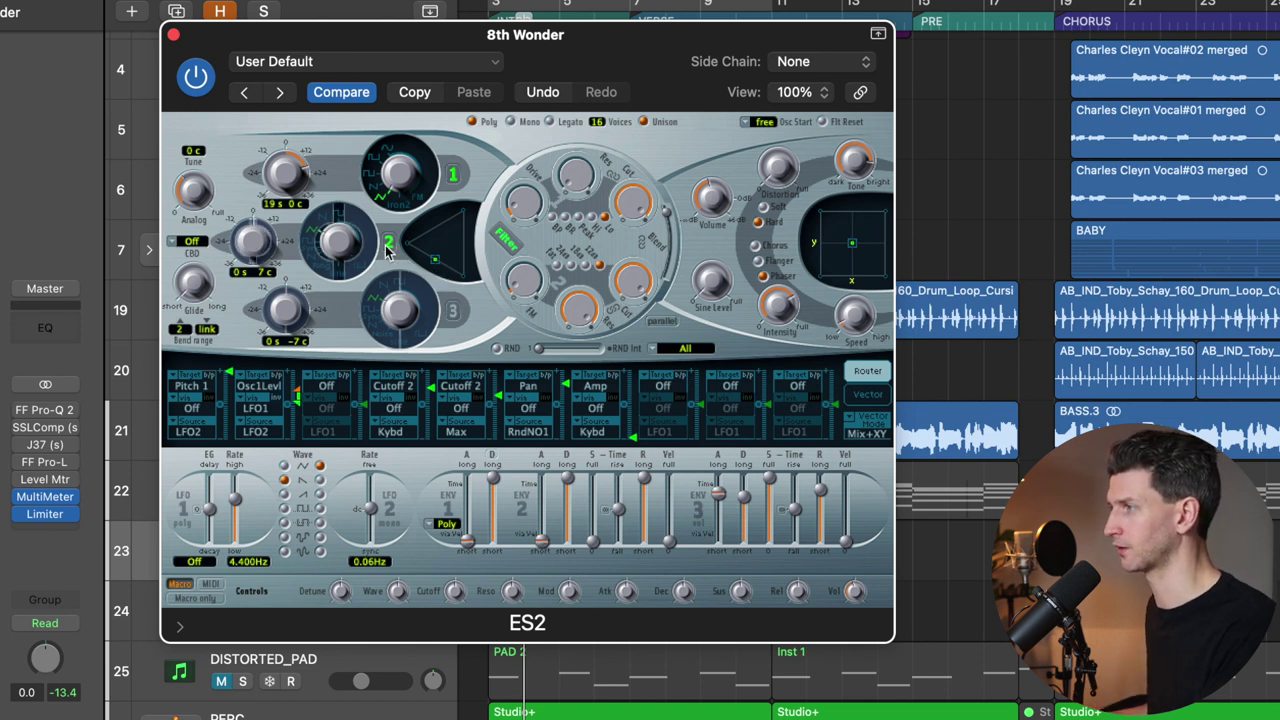
click(453, 312)
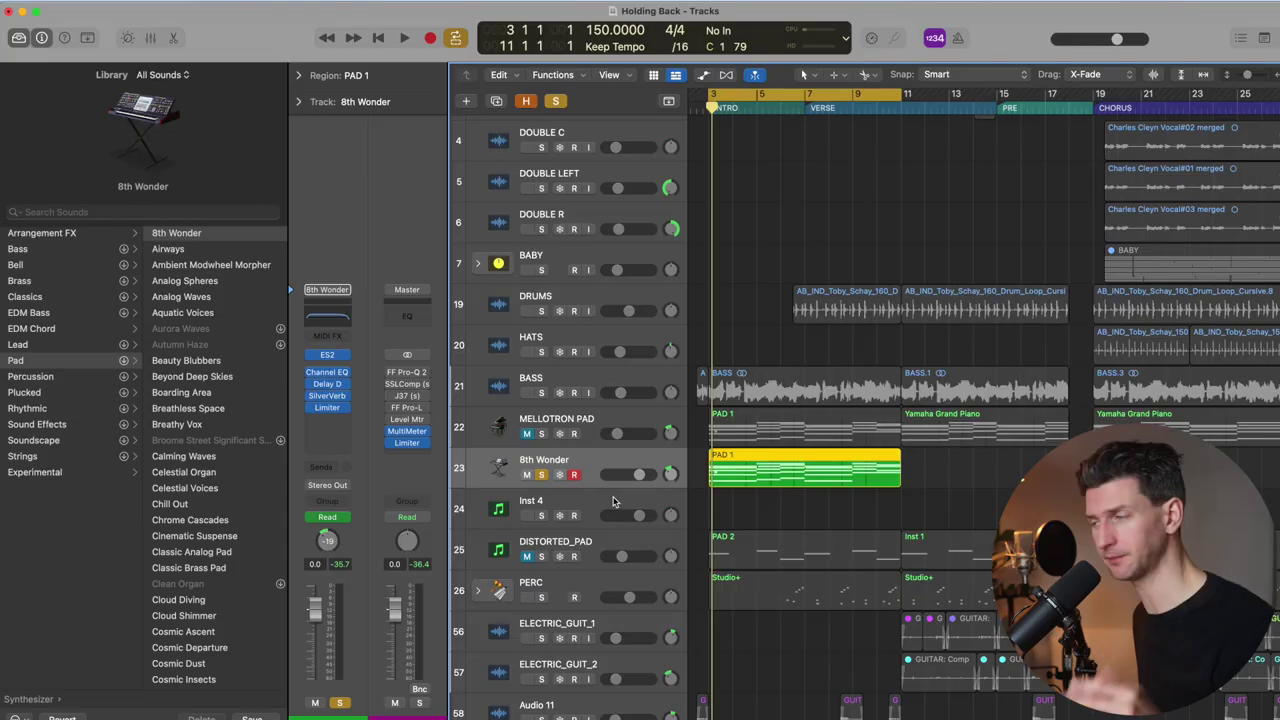
Step: Load the Venus Rising preset in Inst 4's Analog Lab V and show its Jun-6 V panel
click(600, 503)
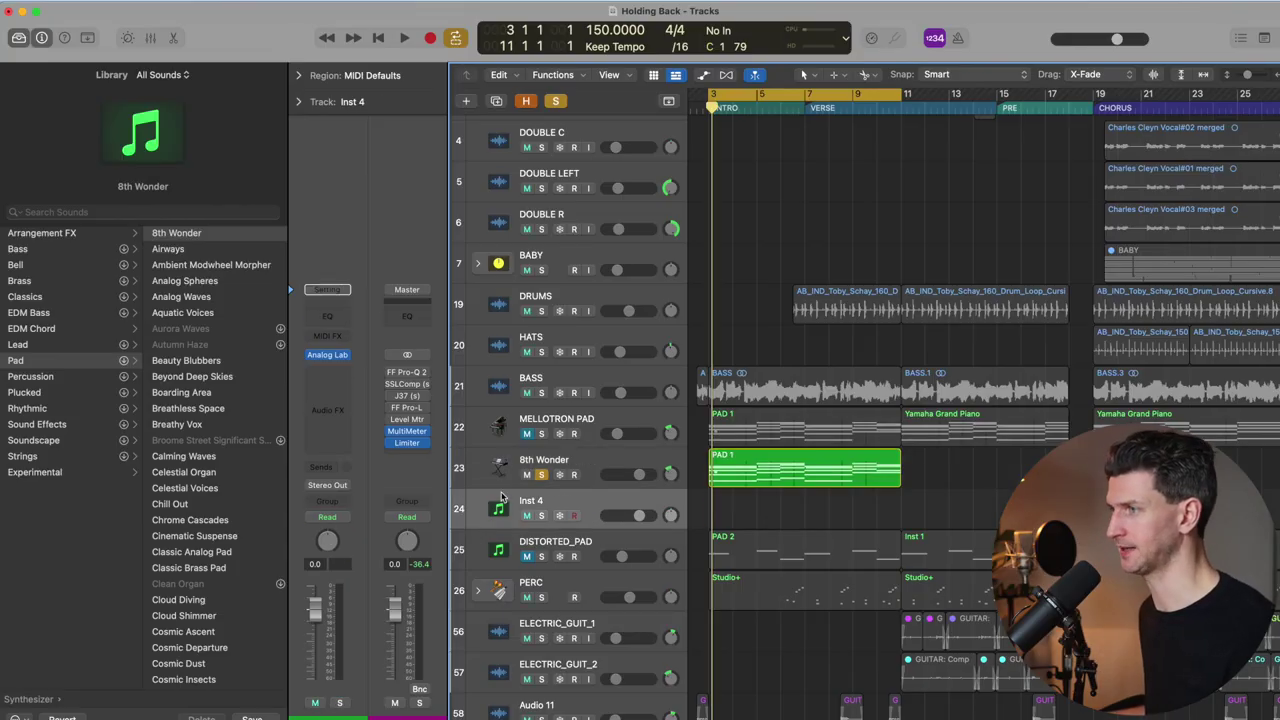
click(329, 355)
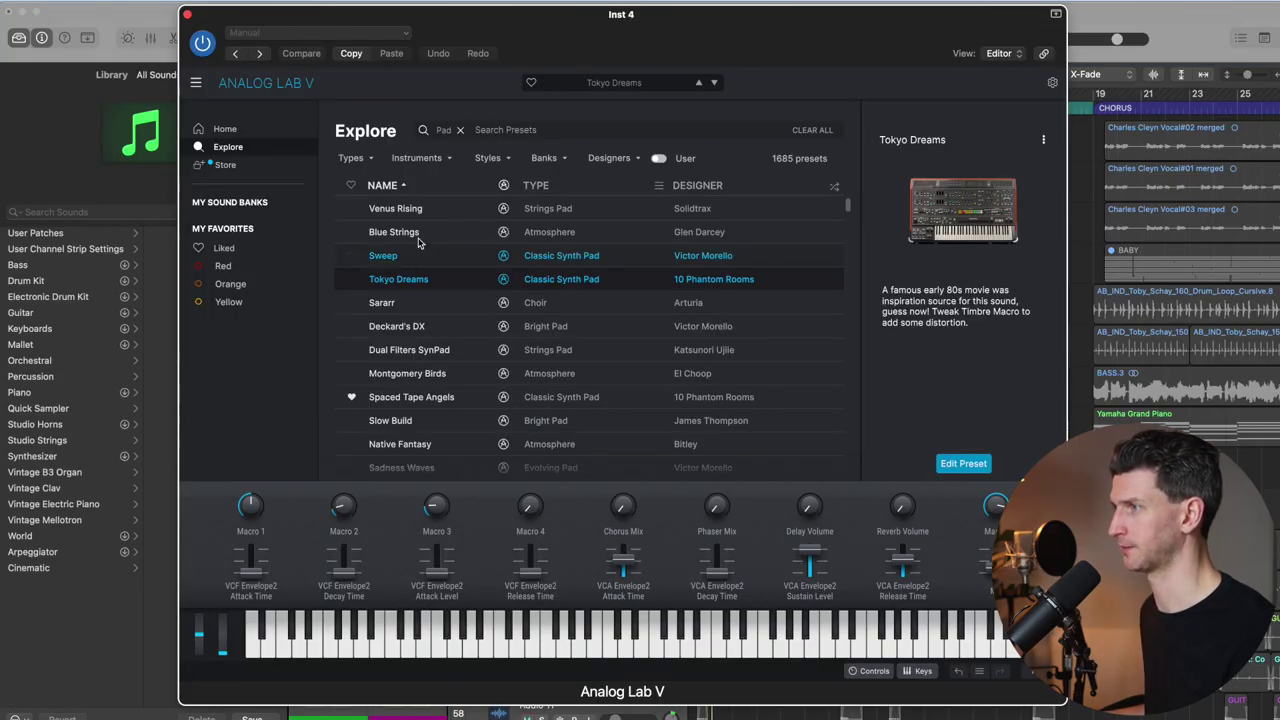
click(433, 209)
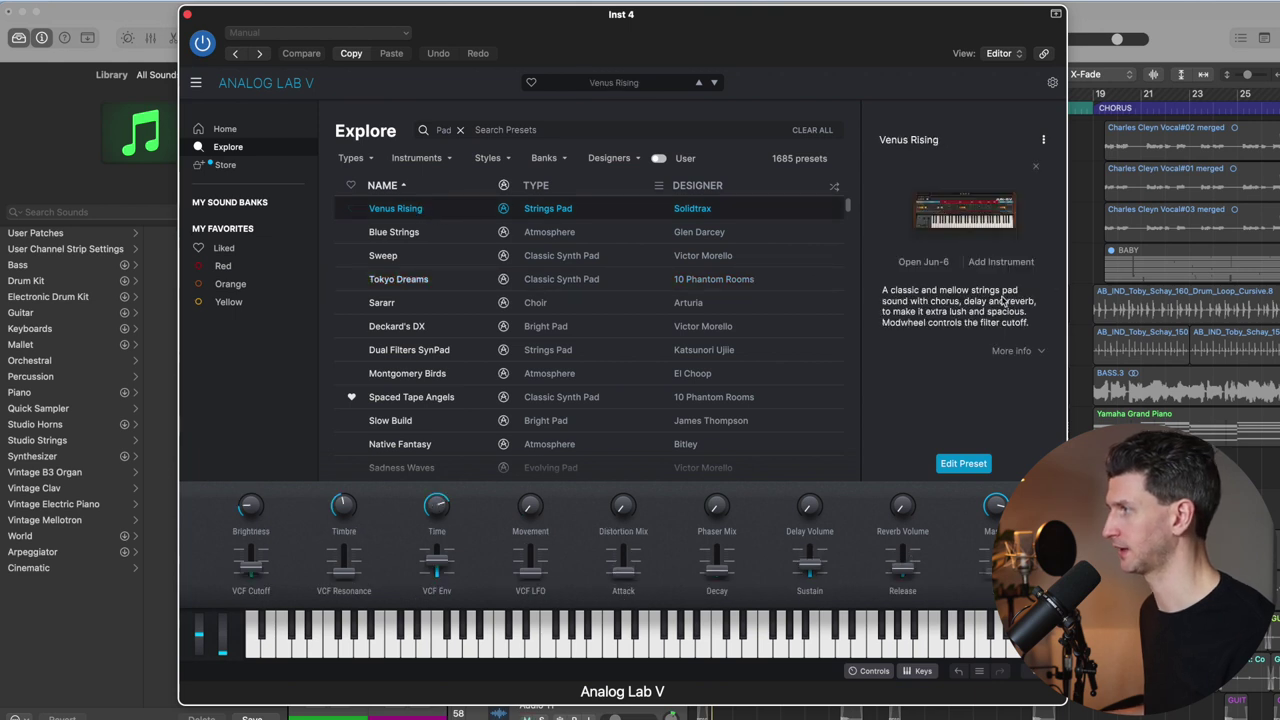
click(930, 266)
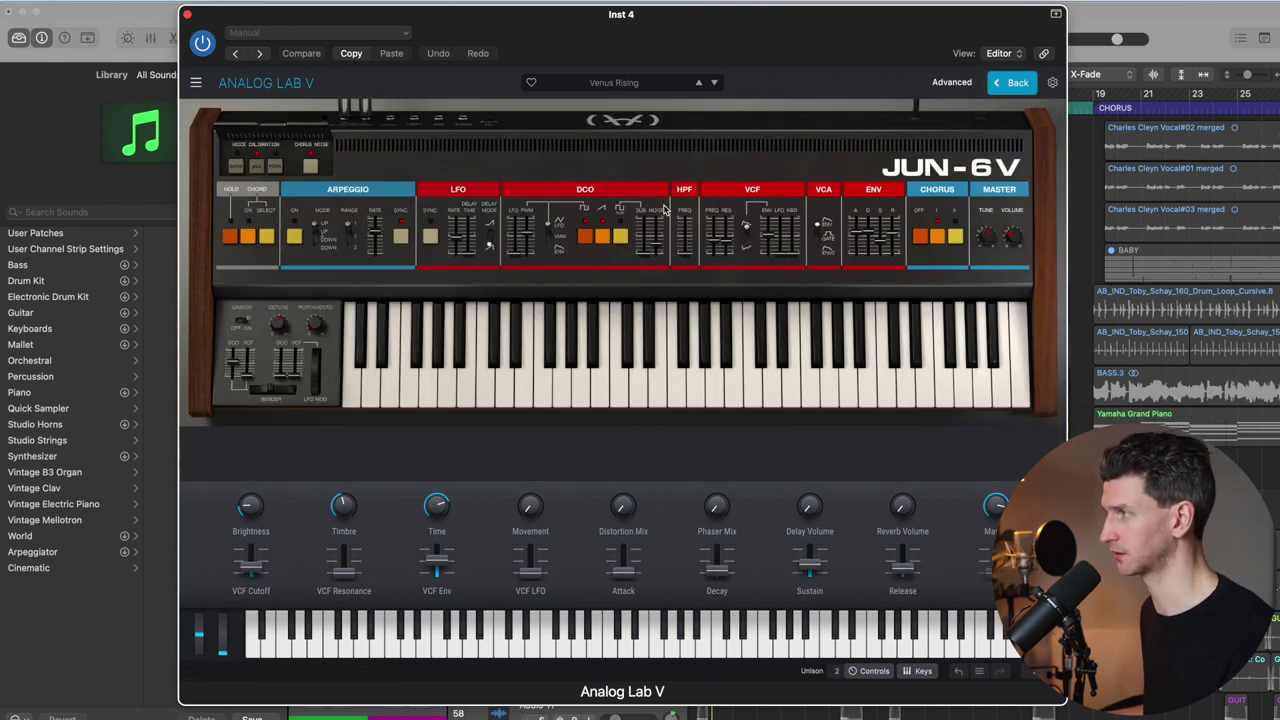